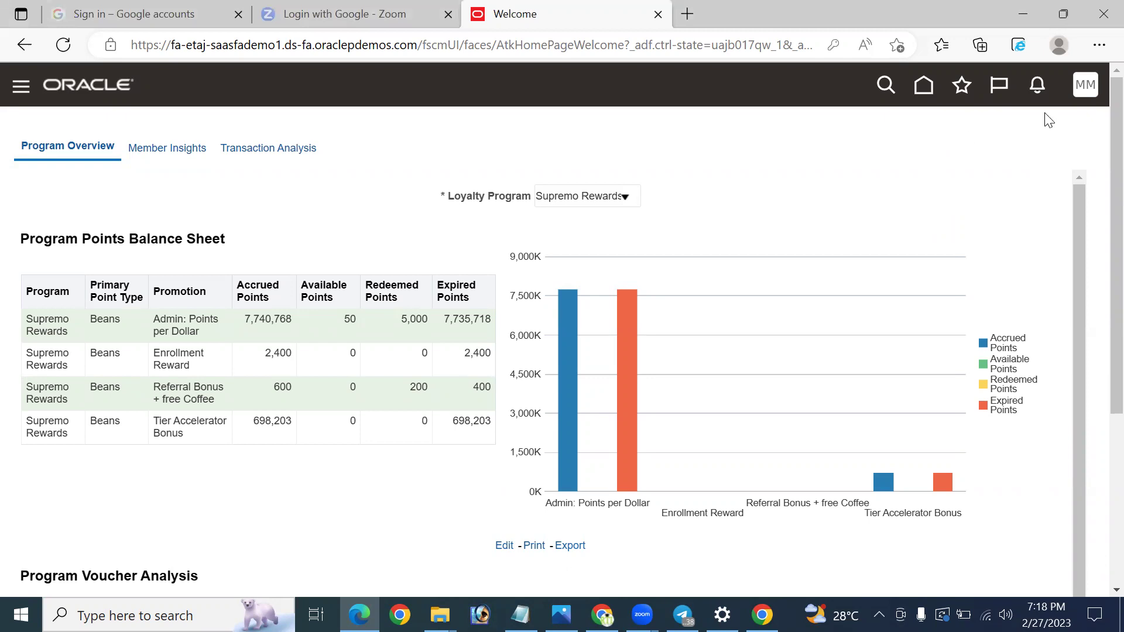
Switch the Edge browser to full screen from its Settings and more menu.
click(1099, 45)
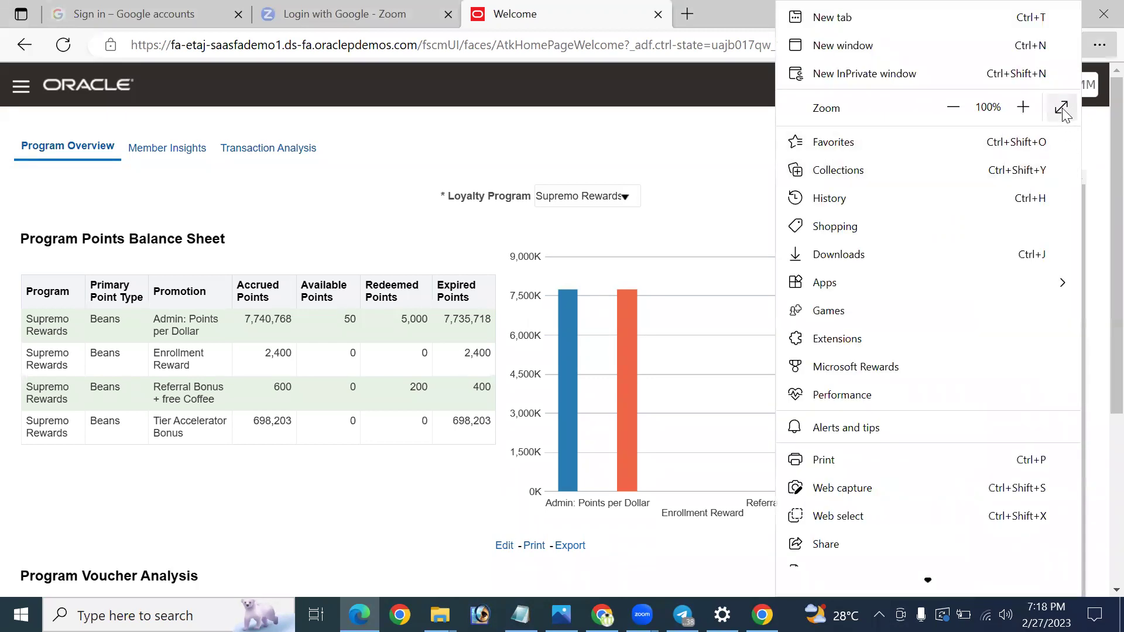
click(1062, 107)
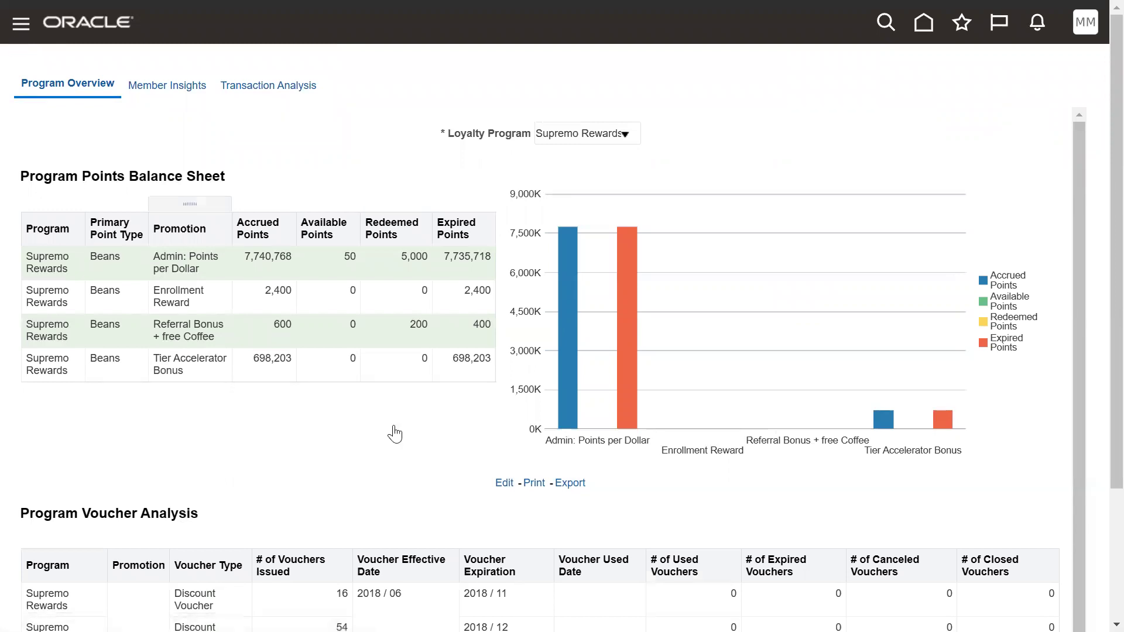
From the Navigator's Tools, reach Security Console Users and start a new user account.
click(106, 497)
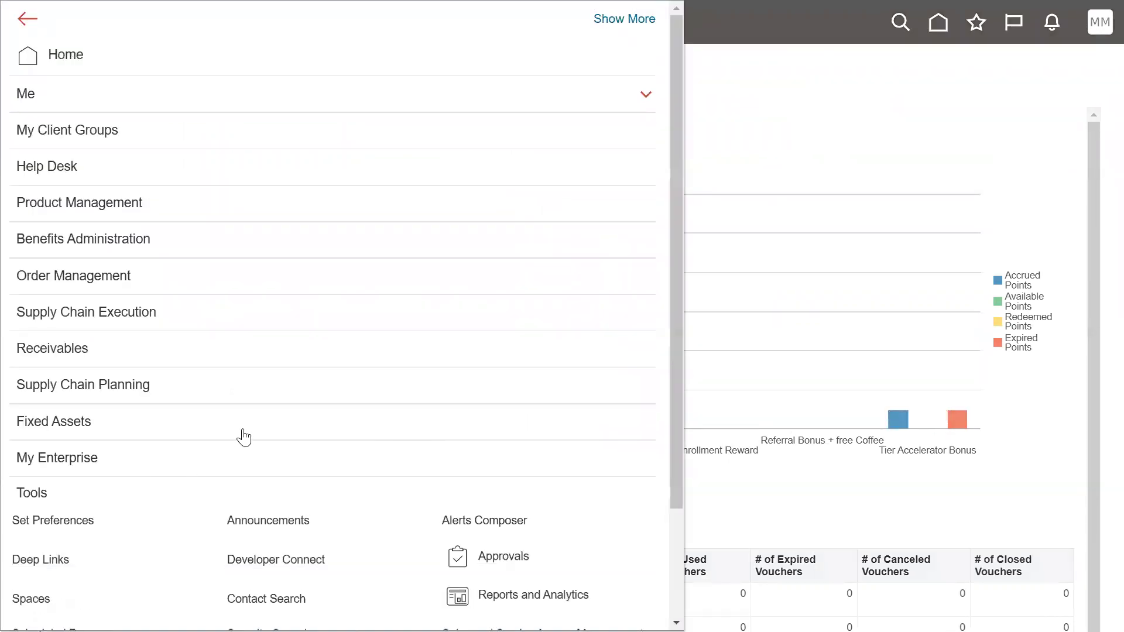
scroll(354, 442, down, 3)
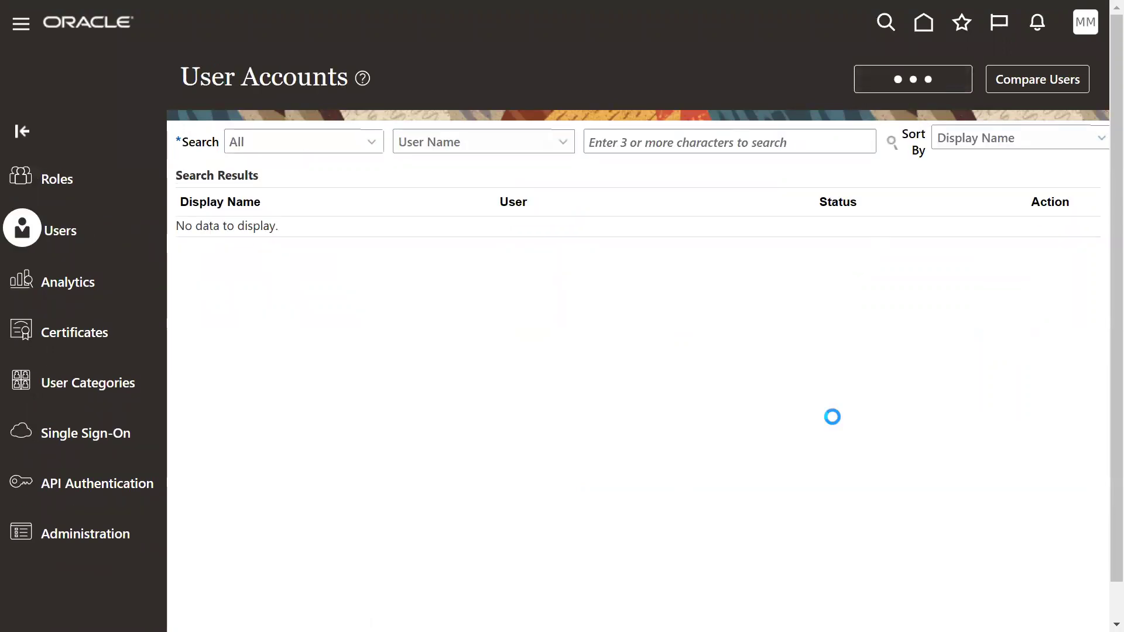
click(834, 212)
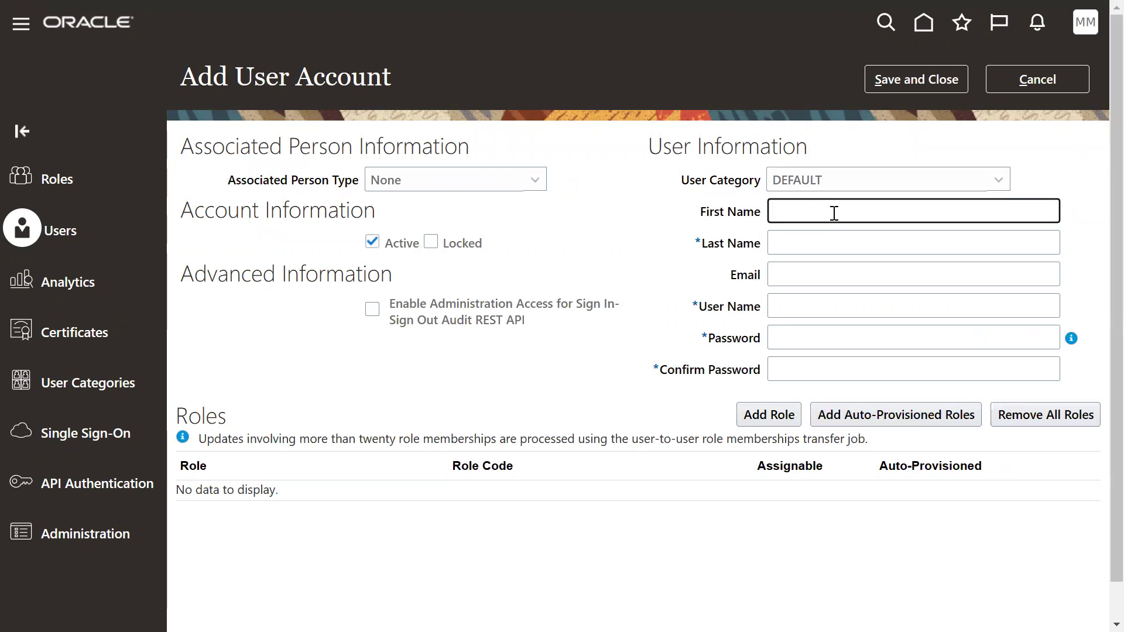
Enter MAR2 as first and last name, then enter and confirm the account password.
text(MAR2)
key(Tab)
text(MAR2)
key(Tab)
key(Tab)
key(Tab)
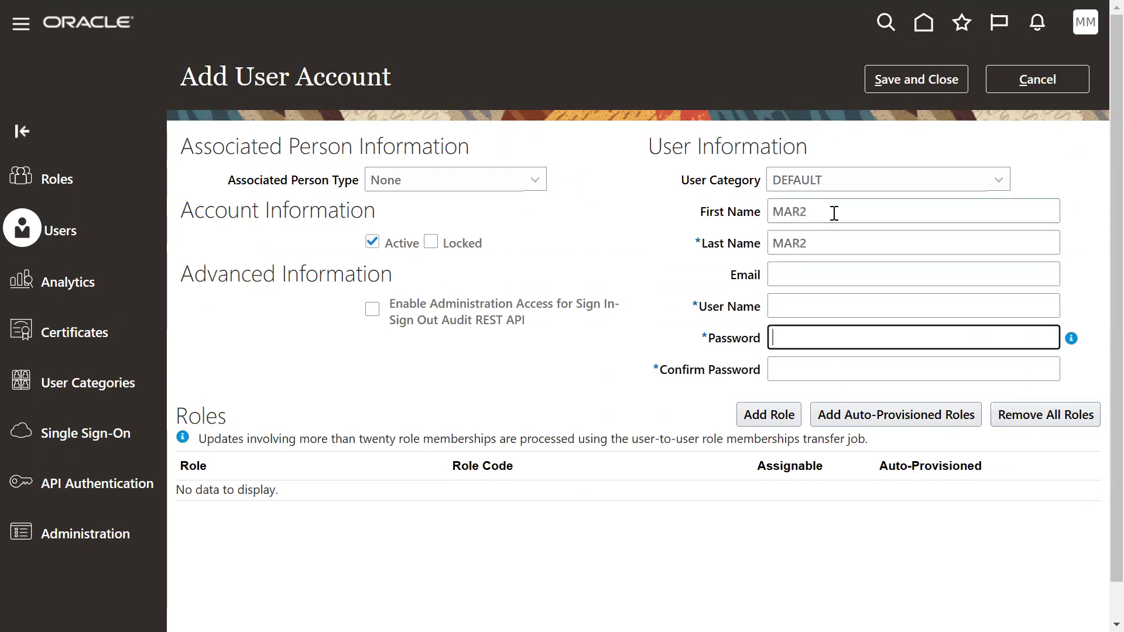
text(We)
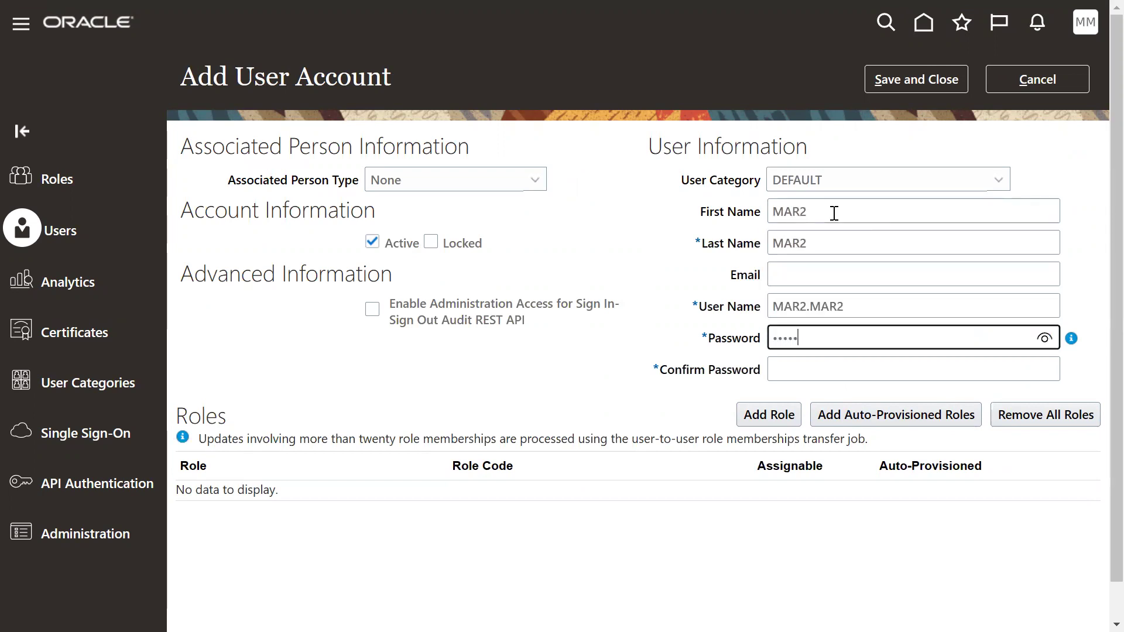
text(lcome1)
key(Tab)
text(We)
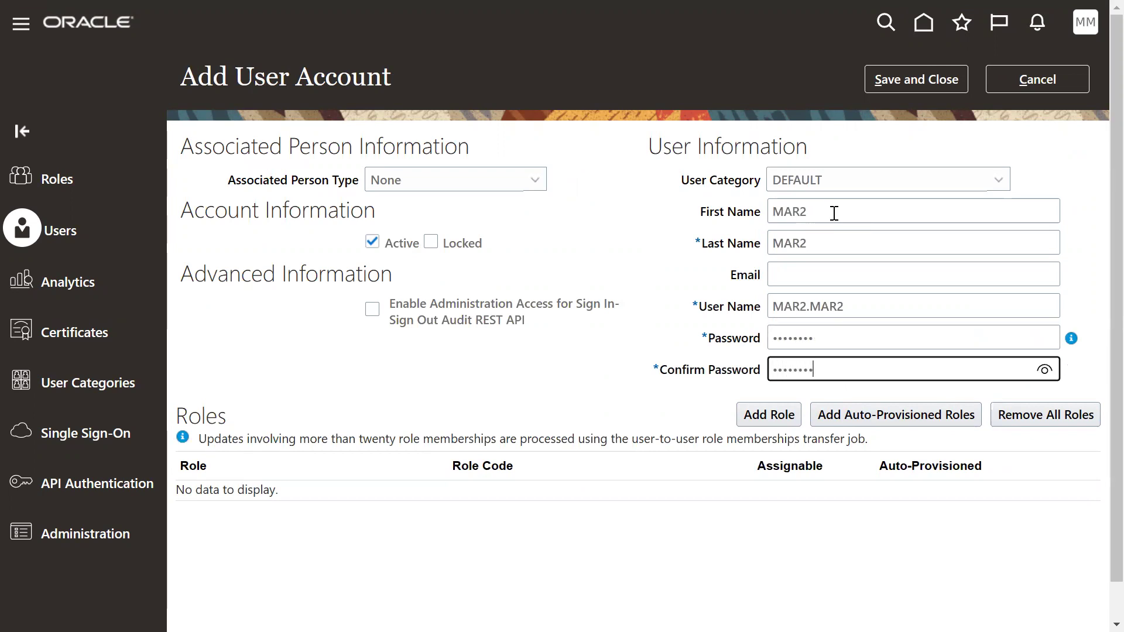
text(lcome1)
Search for and add the IT Security Manager role to the account.
click(769, 413)
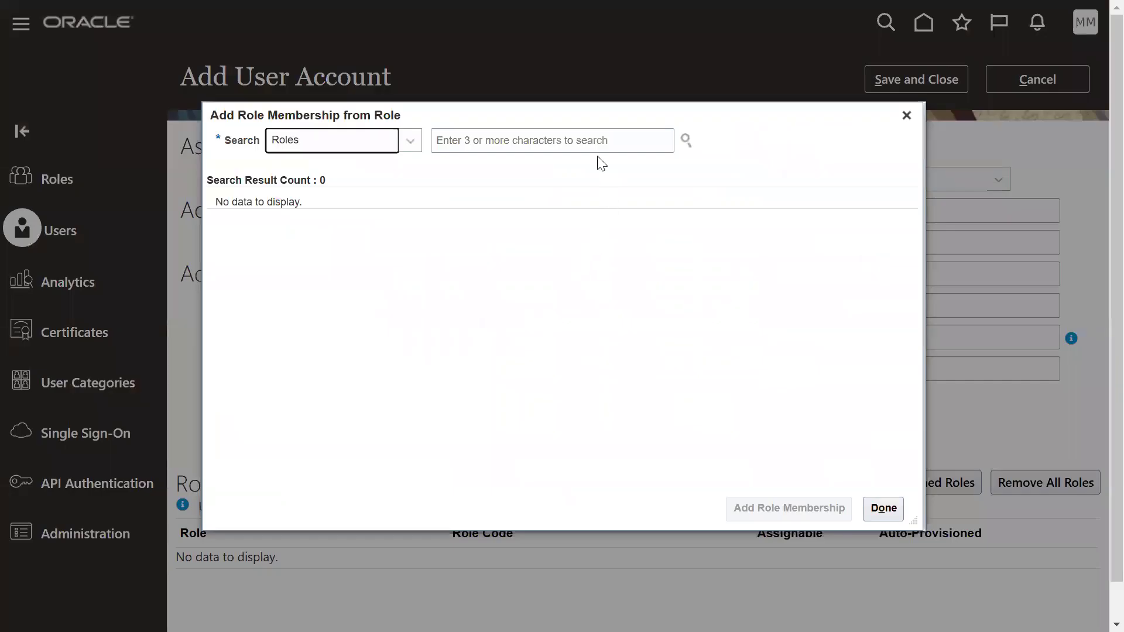
click(593, 141)
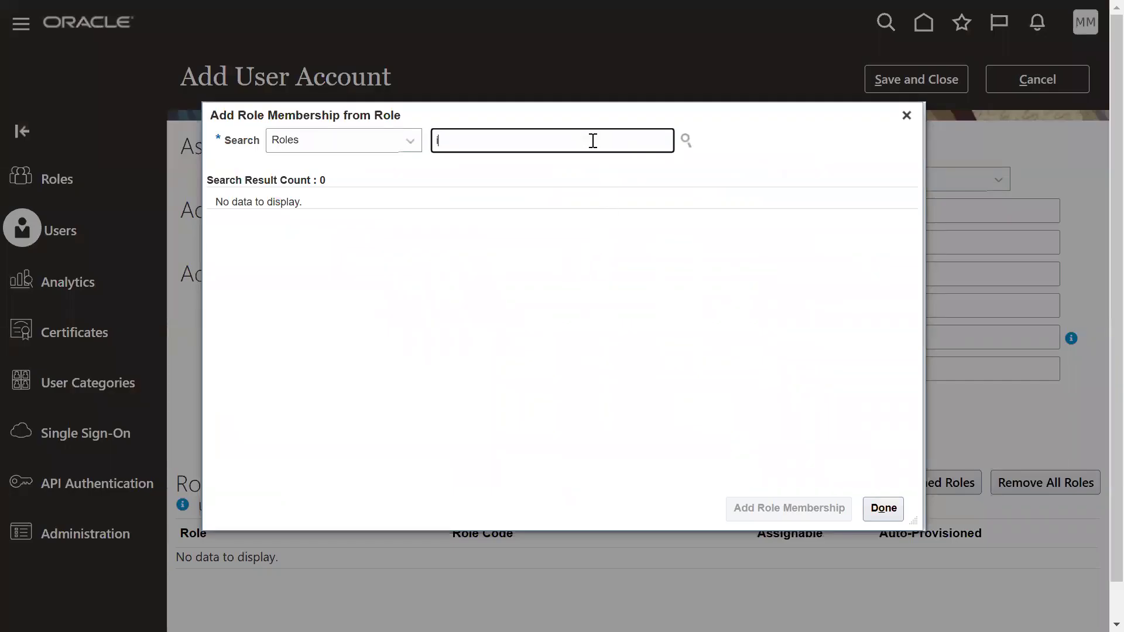
text(it sec)
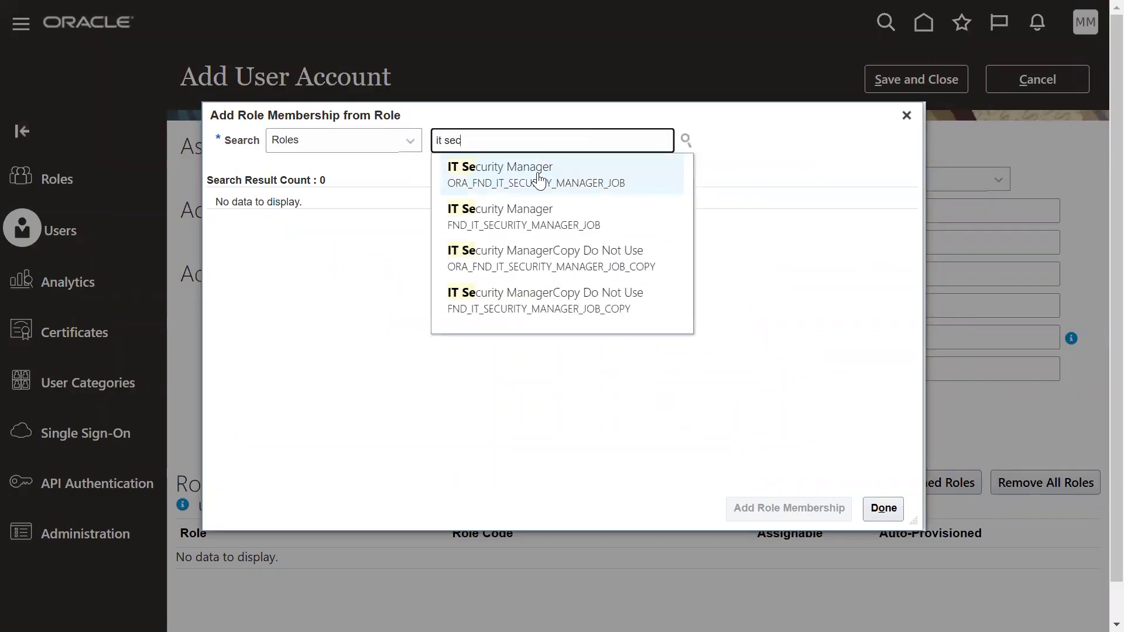
click(534, 175)
click(389, 227)
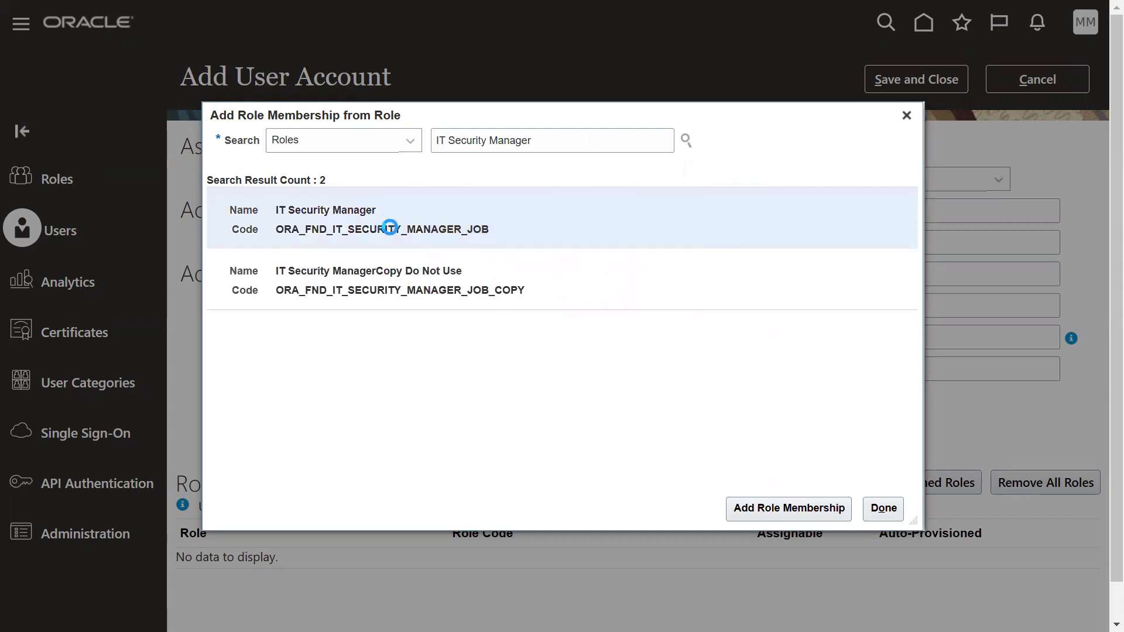
click(764, 504)
Search for and add the Application Implementation Consultant role.
triple_click(561, 137)
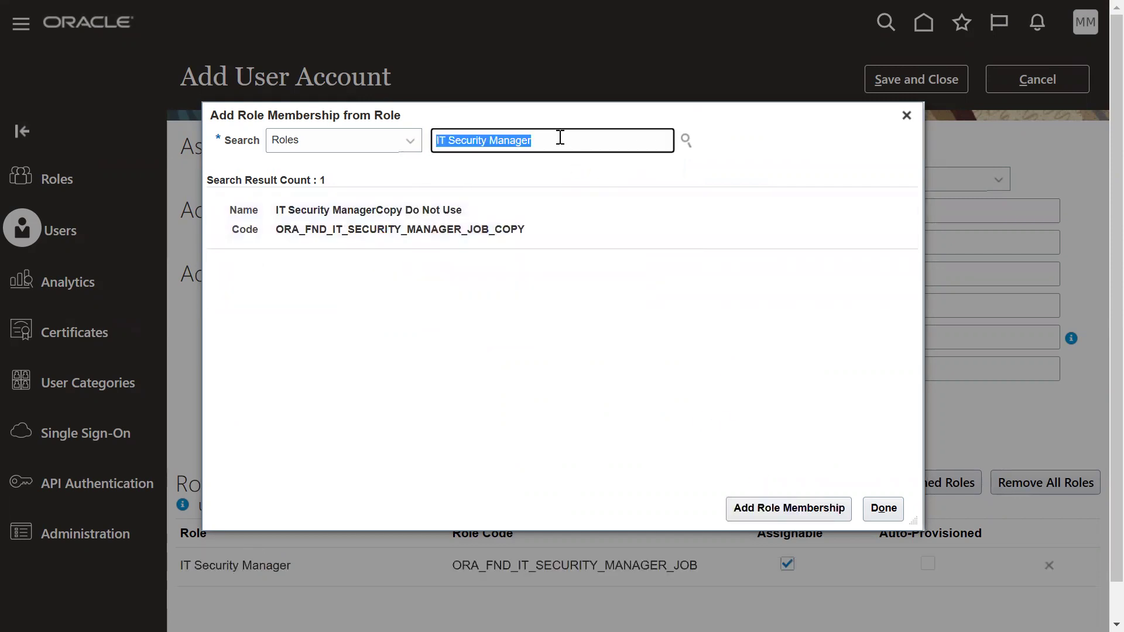
text(appli)
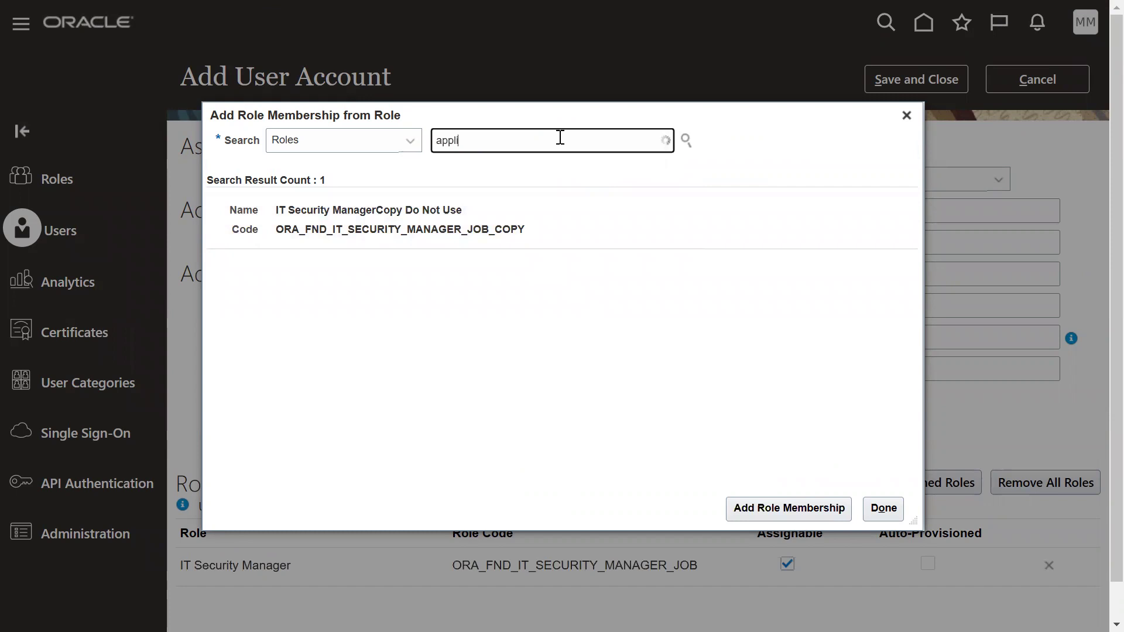
text(cat)
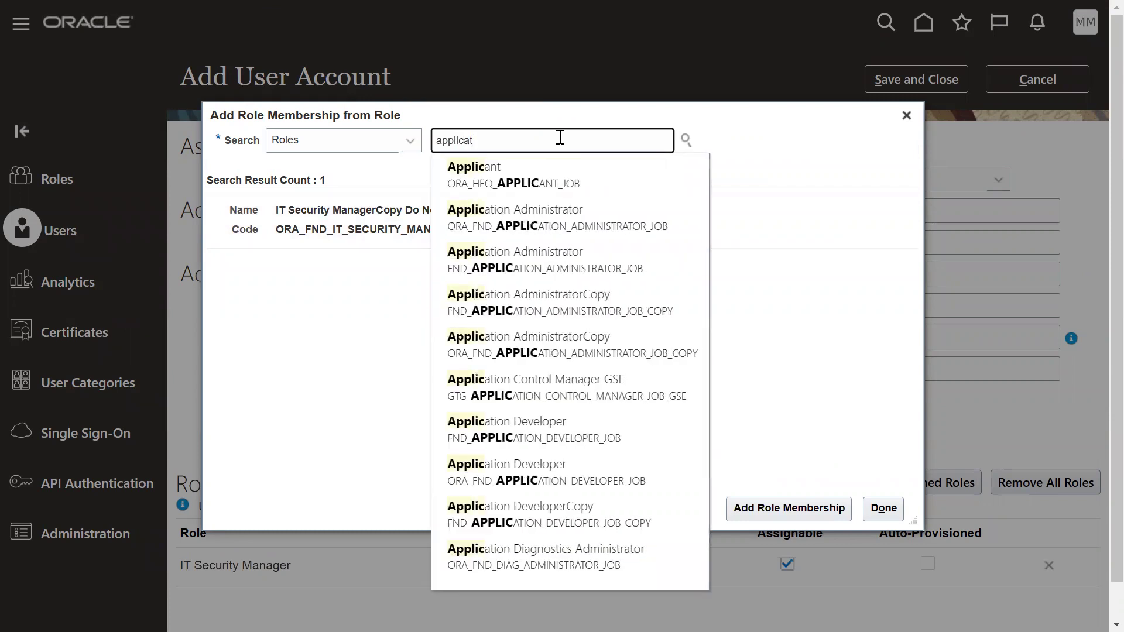
text(ion )
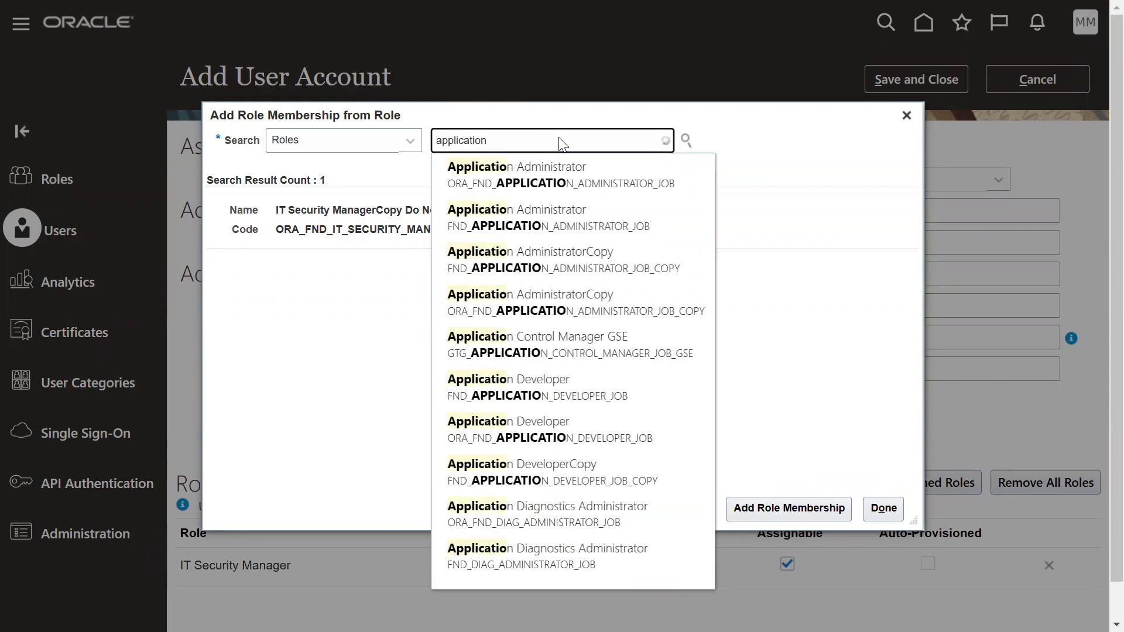
text(im)
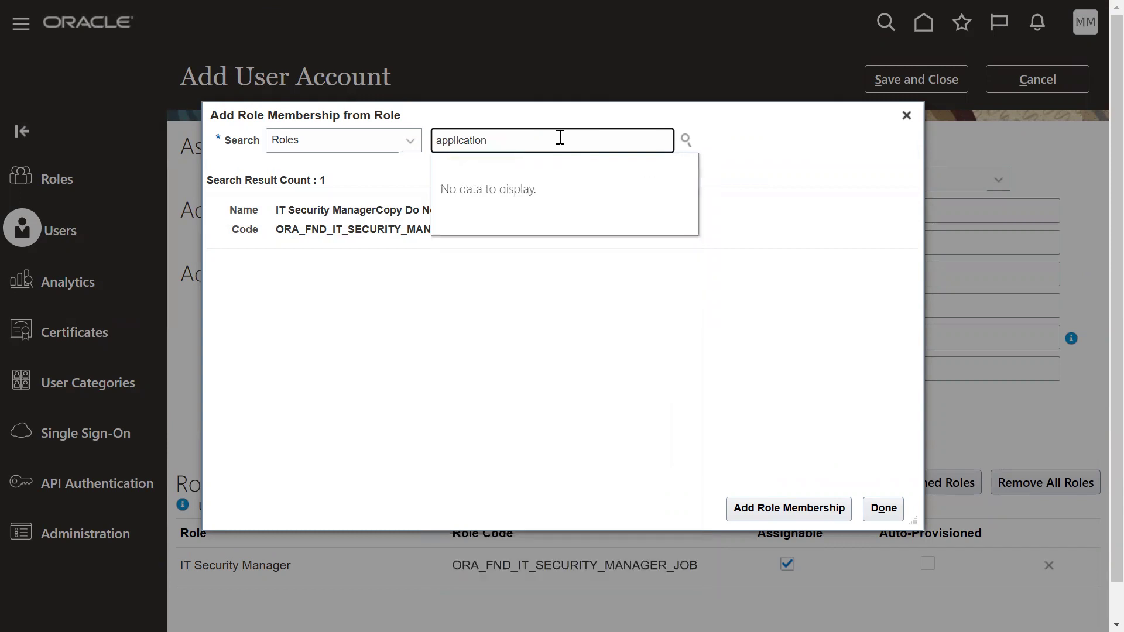
text(pl)
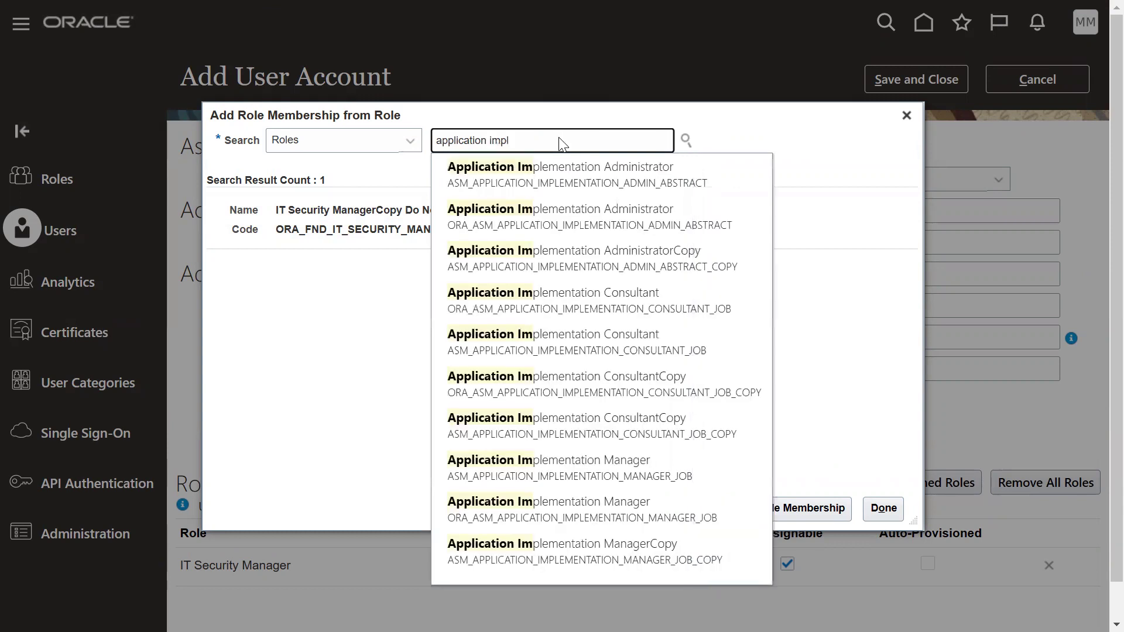
click(621, 309)
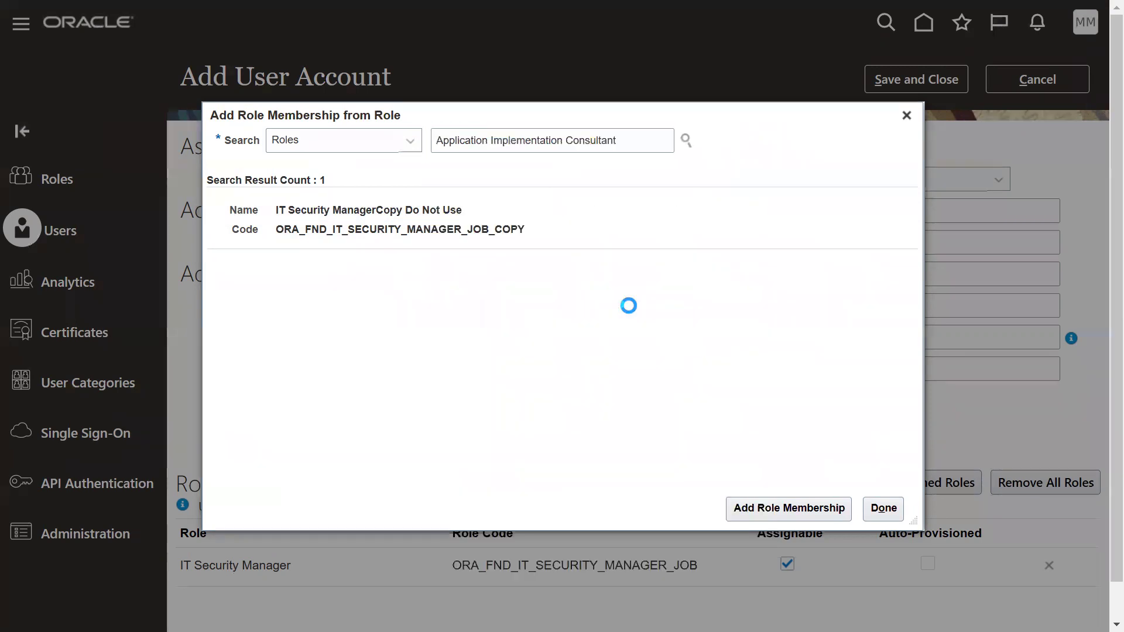
click(597, 226)
click(813, 509)
Search for and add the Employee role to the account.
text(emp)
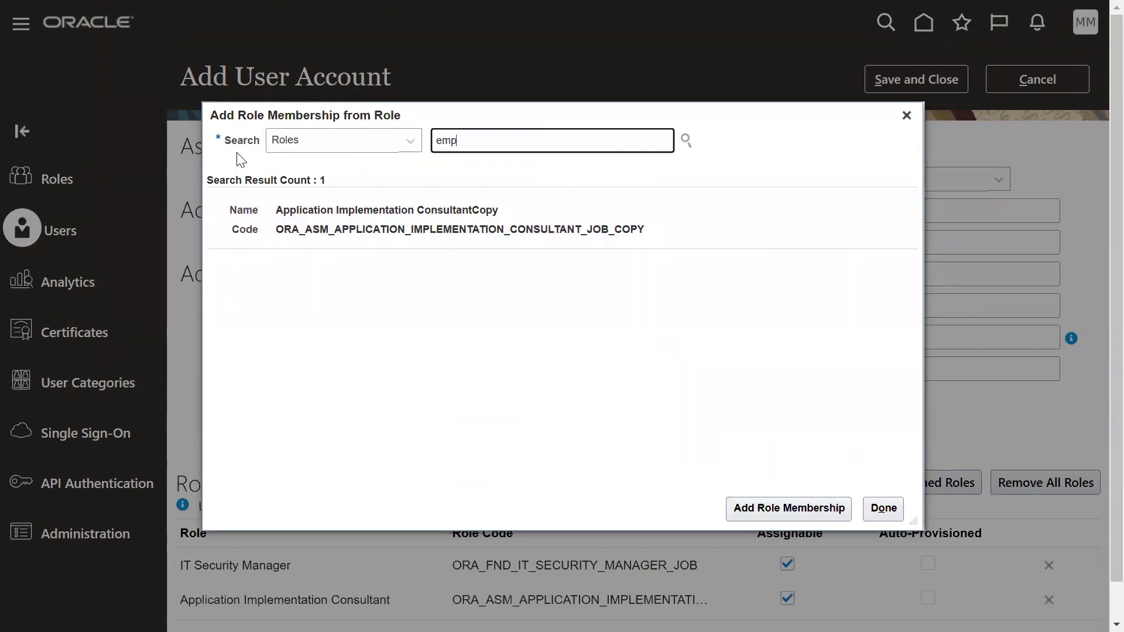
text(loyee)
click(509, 176)
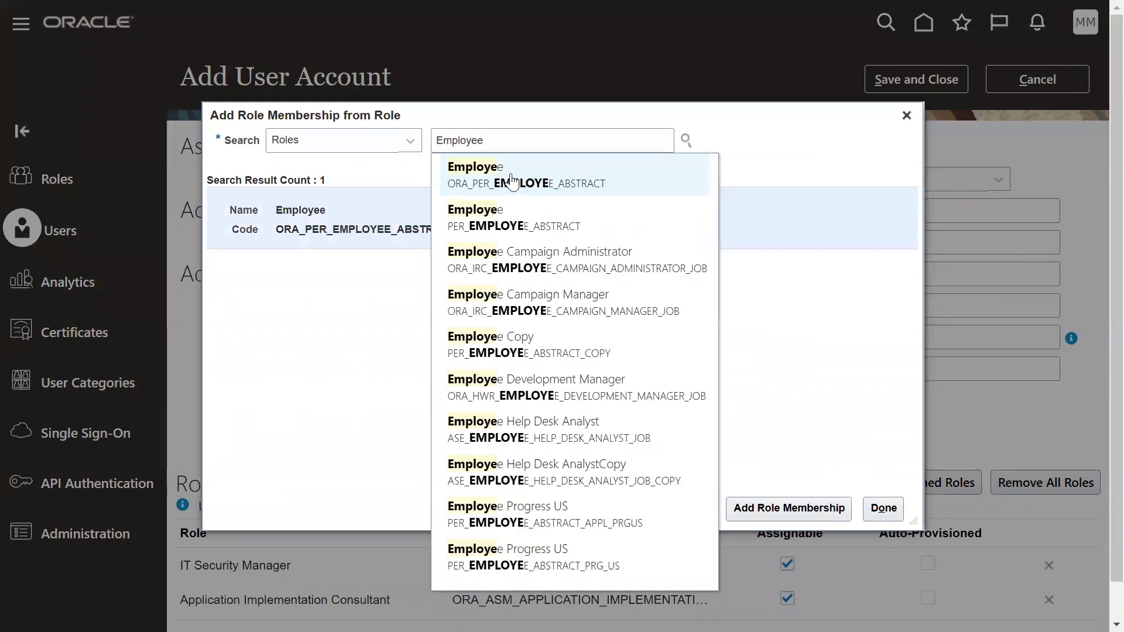
click(386, 220)
click(821, 505)
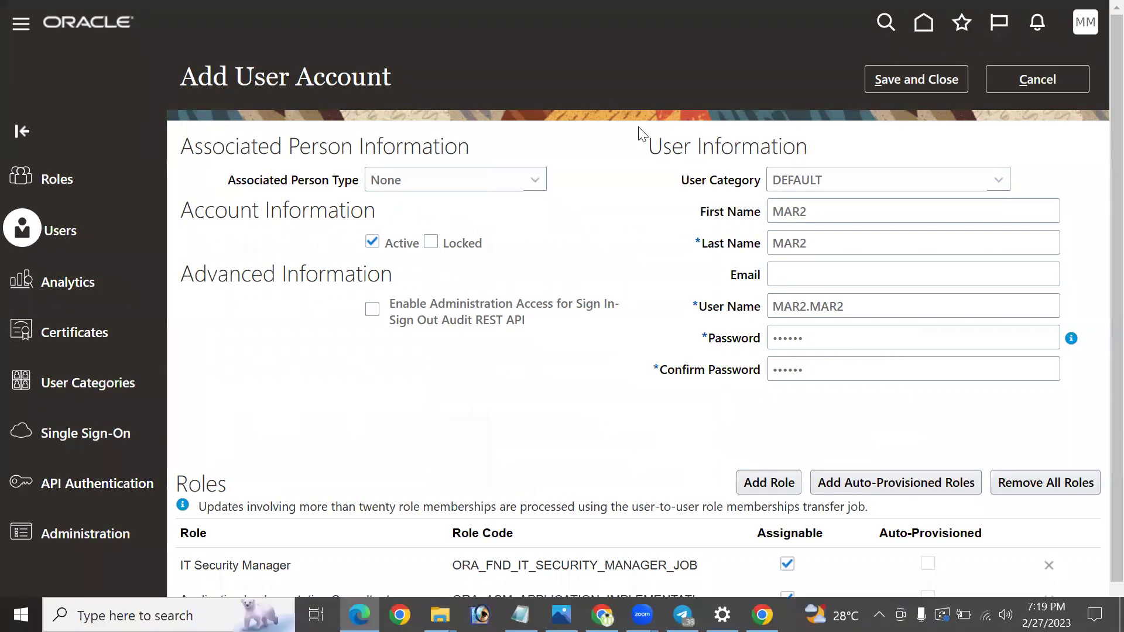
Keep Associated Person Type as None and save and close the new account.
click(522, 181)
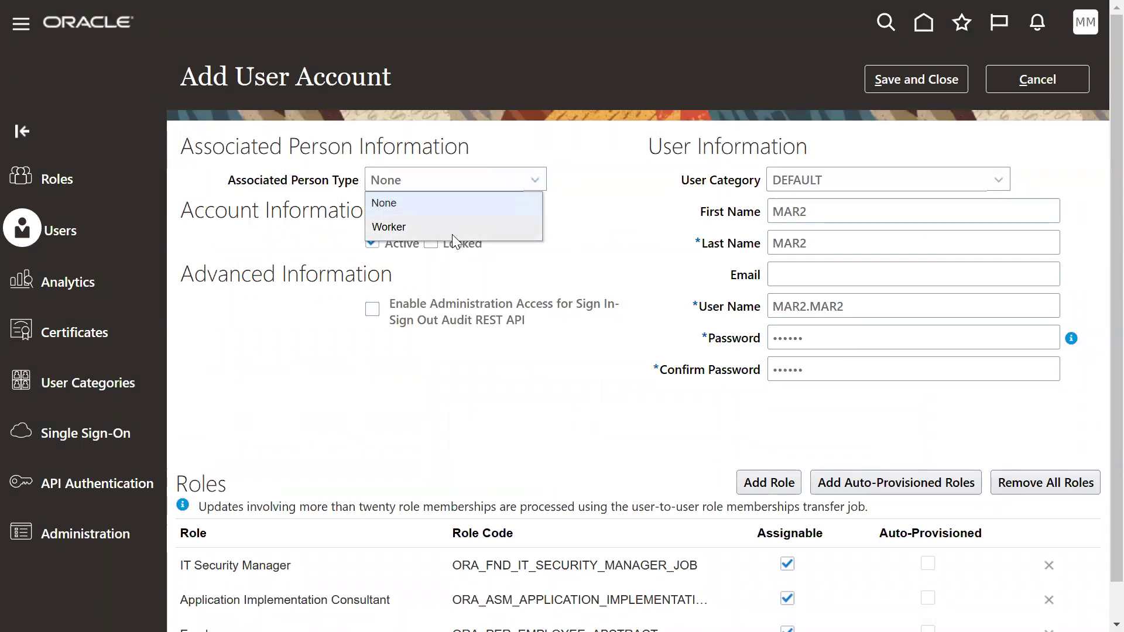
click(579, 422)
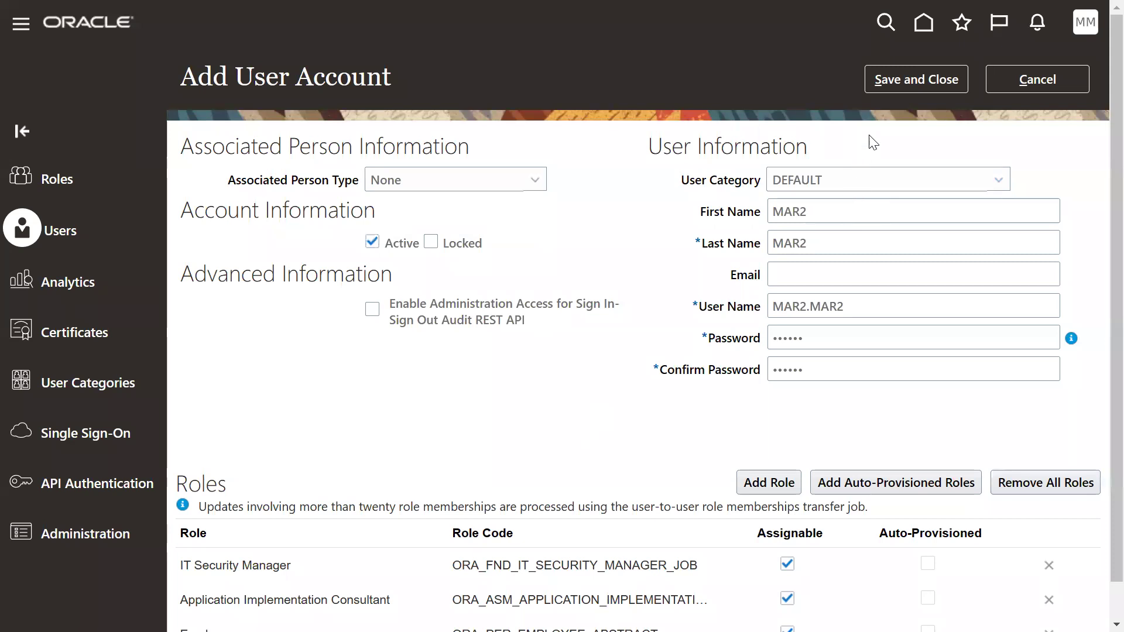
click(902, 82)
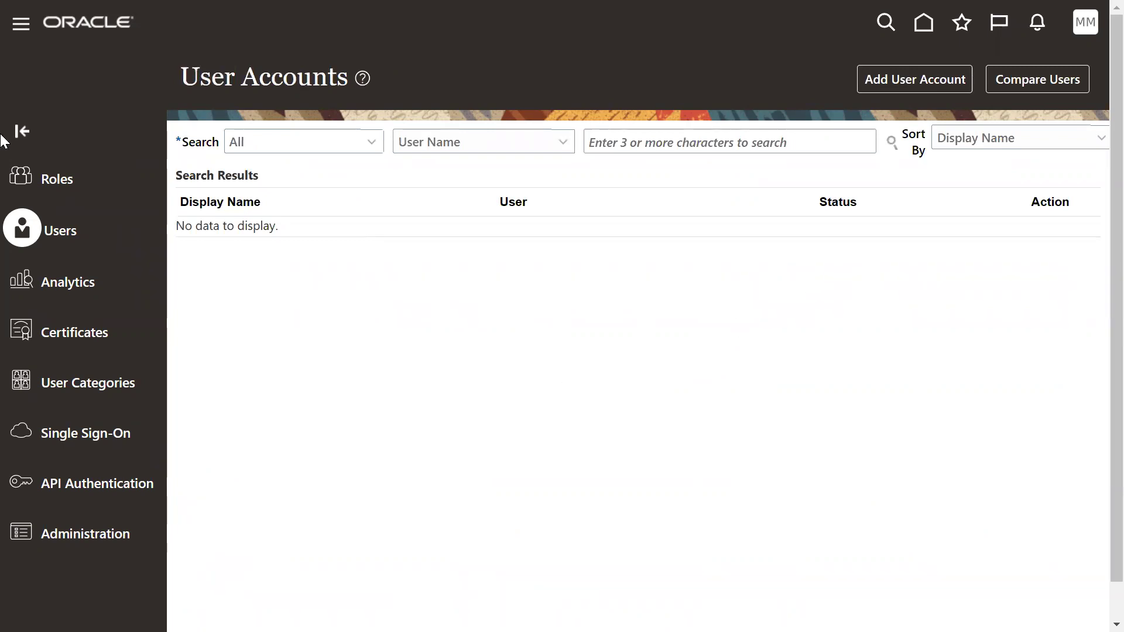
Search the user accounts for MAR2.MAR2 and open its account details.
click(633, 143)
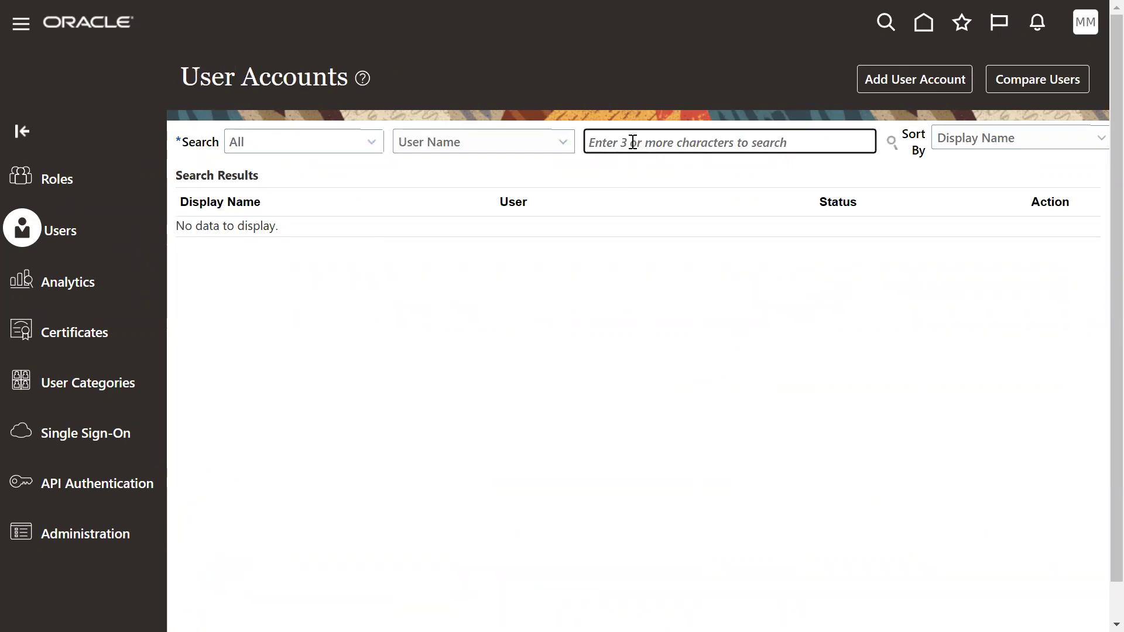
key(ctrl+v)
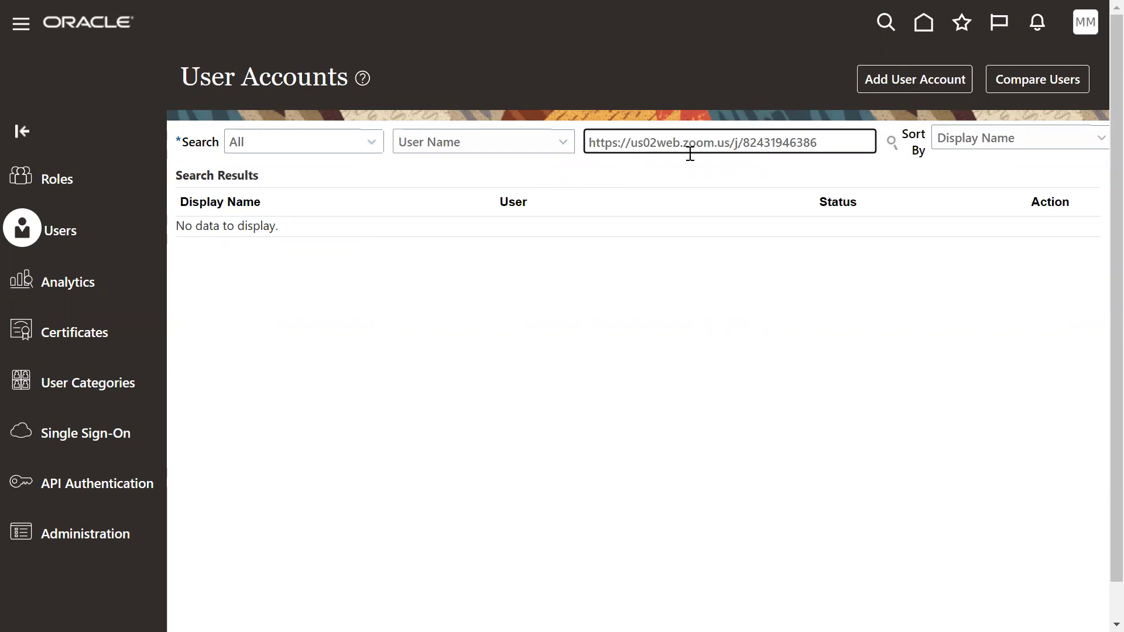
triple_click(690, 153)
text(MAR2.MAR2)
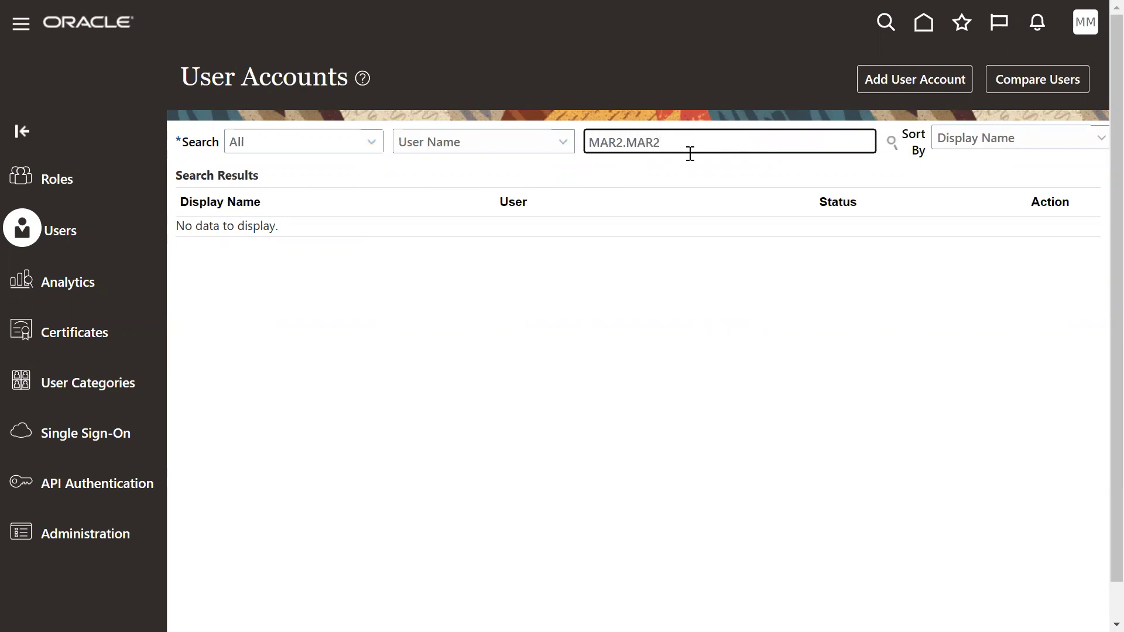
key(Return)
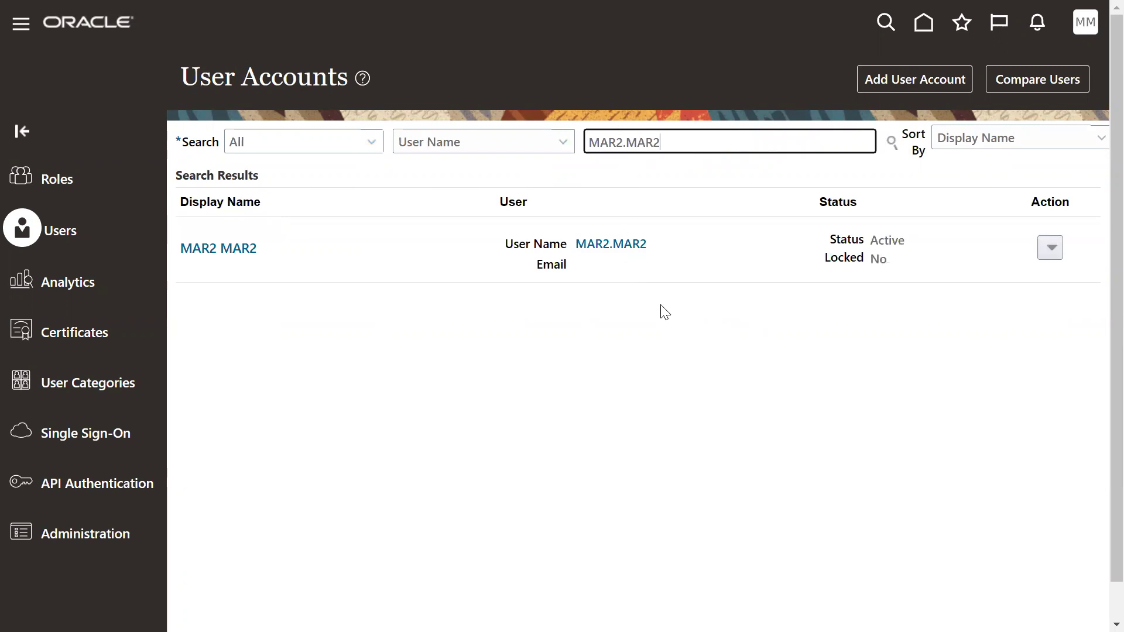
click(634, 248)
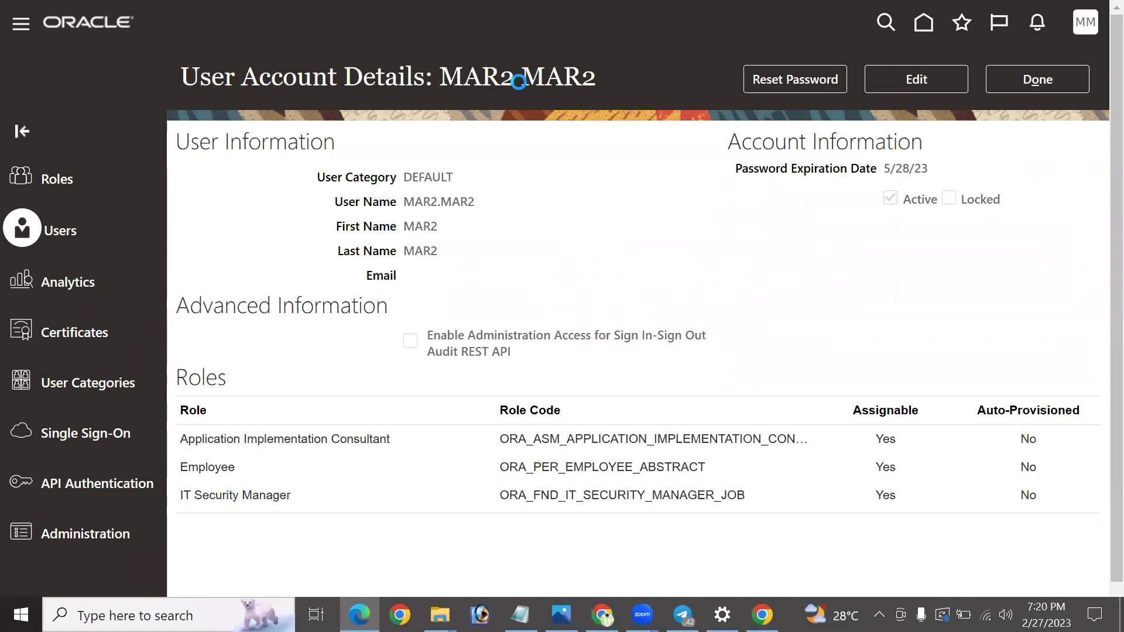
Select the MAR2.MAR2 user name value and put the account into Edit mode.
mouse_move(773, 220)
mouse_down()
mouse_move(1110, 372)
mouse_move(1109, 383)
mouse_up()
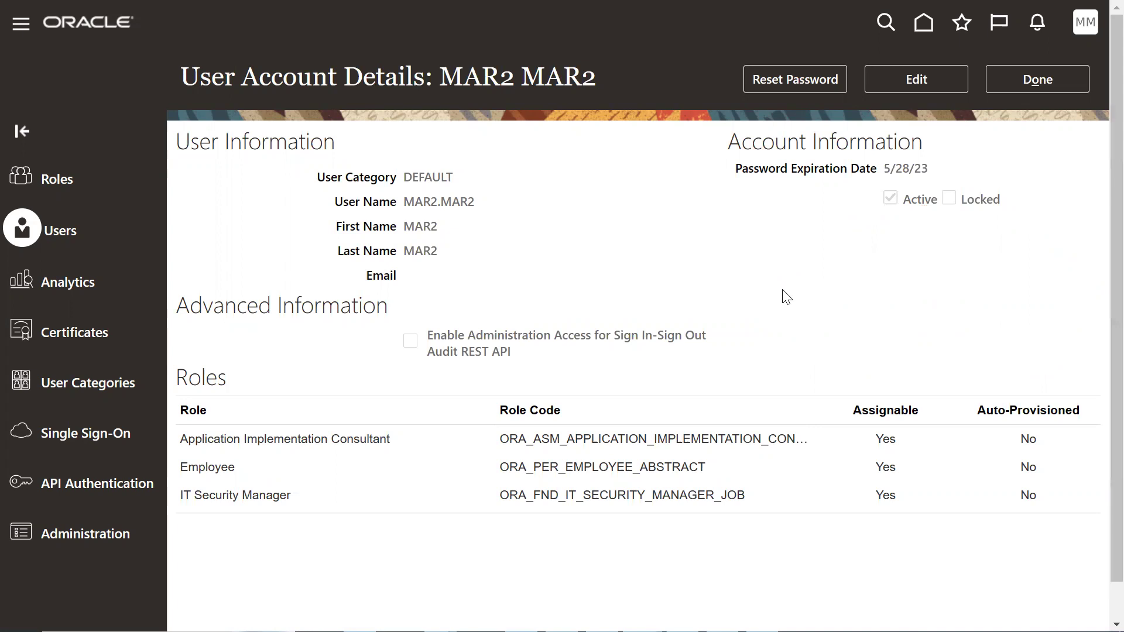
drag(403, 202, 477, 202)
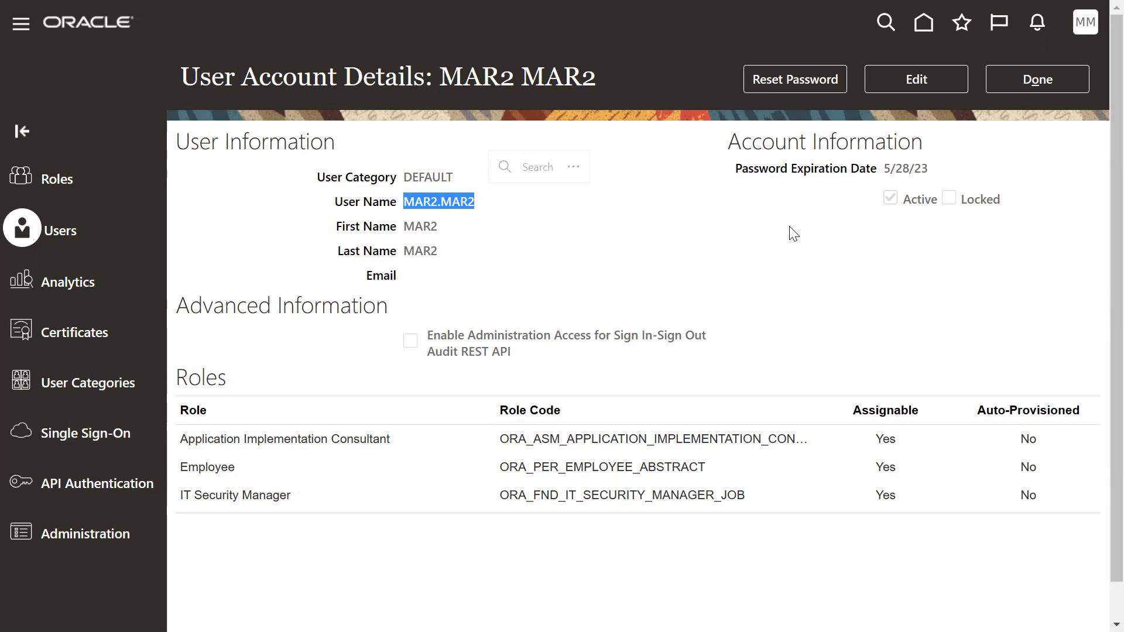
click(943, 77)
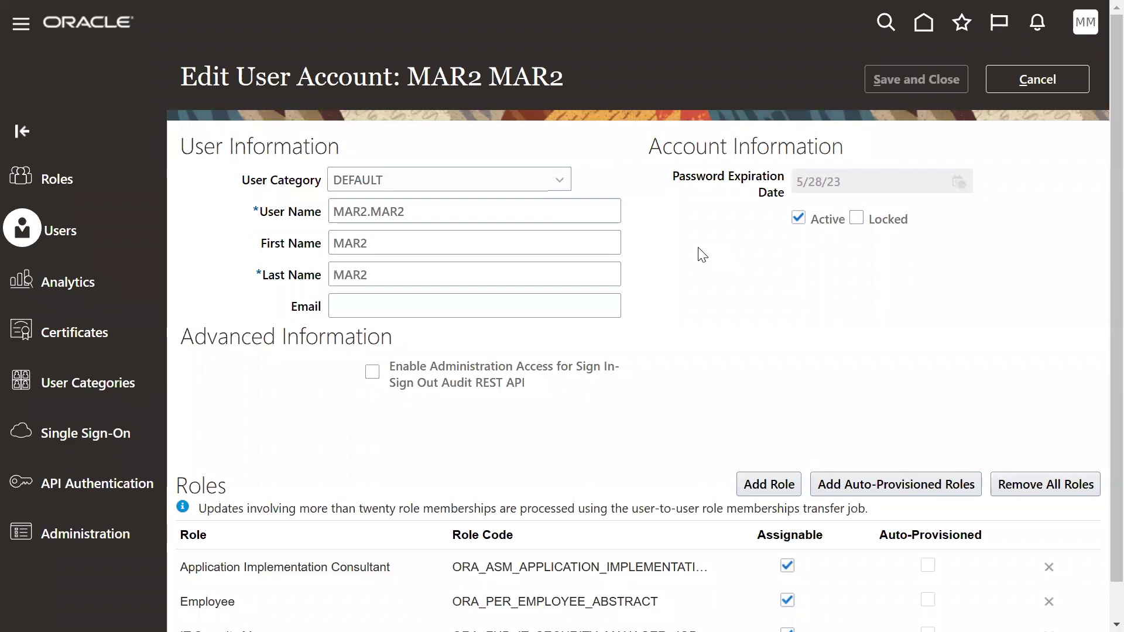
Cancel the edit without changes and close the details page back to the user list.
click(1037, 81)
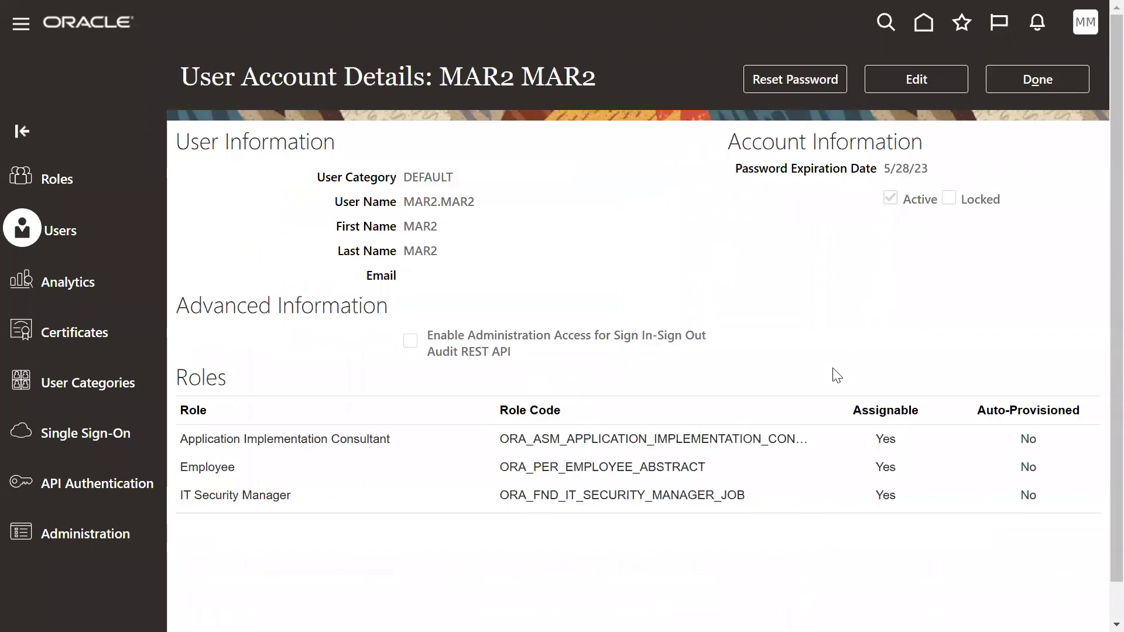
click(1038, 84)
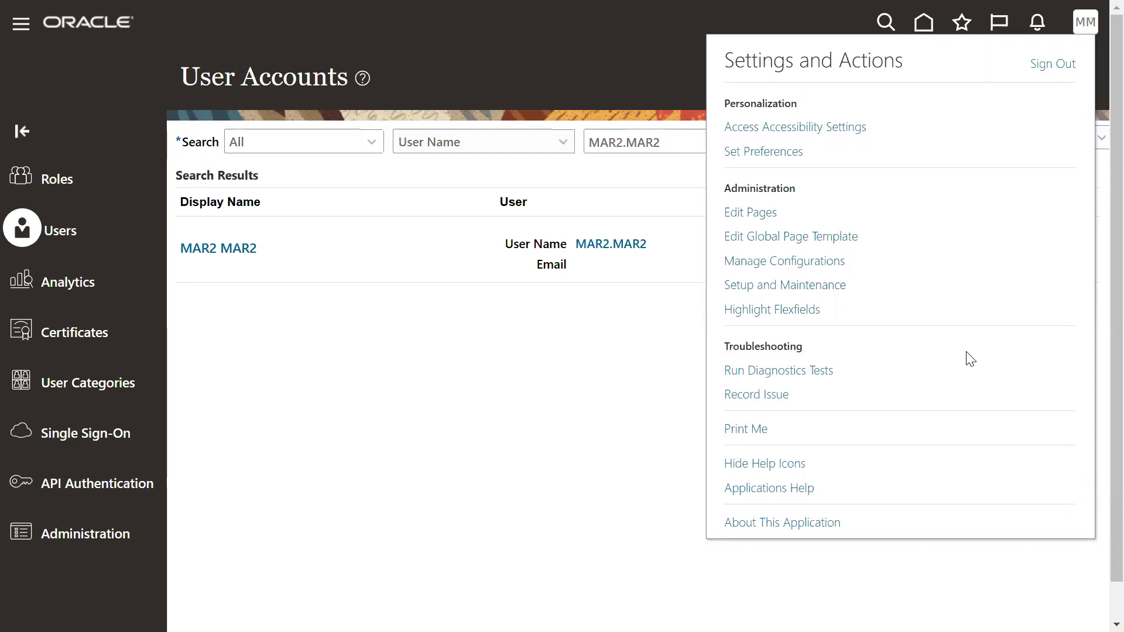
Browse My Client Groups in the navigator, then go to Setup and Maintenance.
click(22, 26)
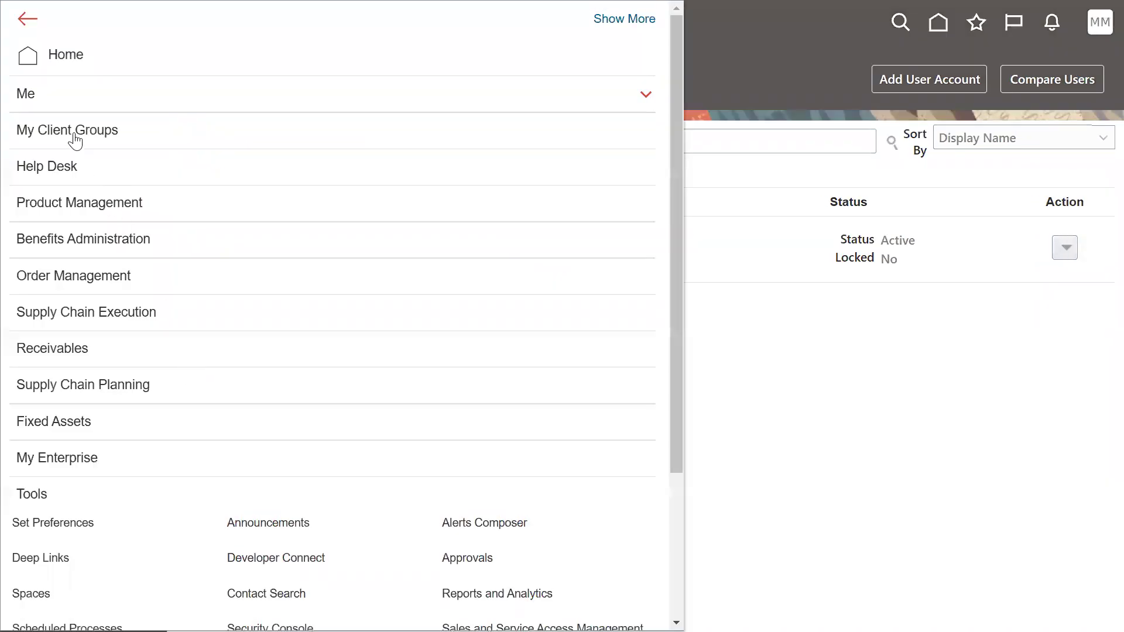
click(73, 134)
click(86, 142)
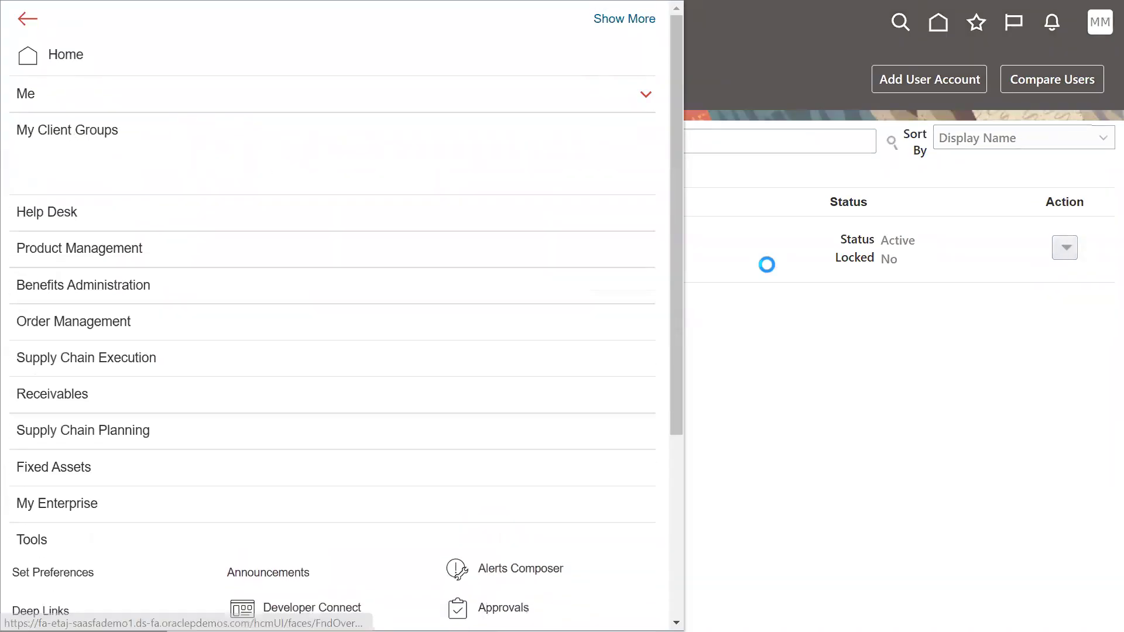
click(946, 330)
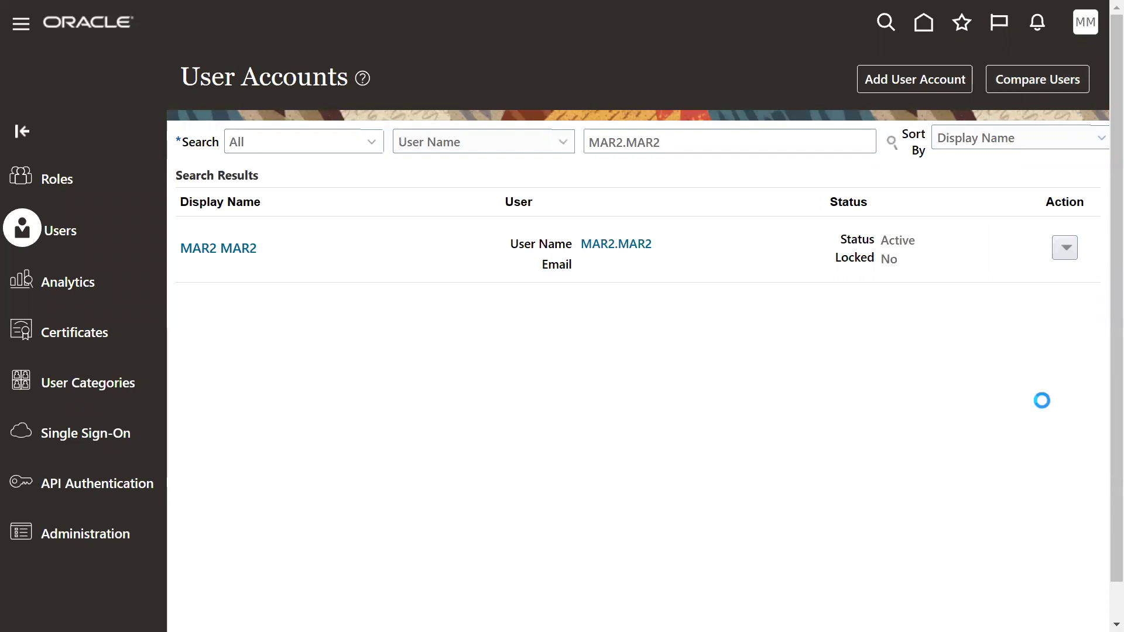
click(736, 287)
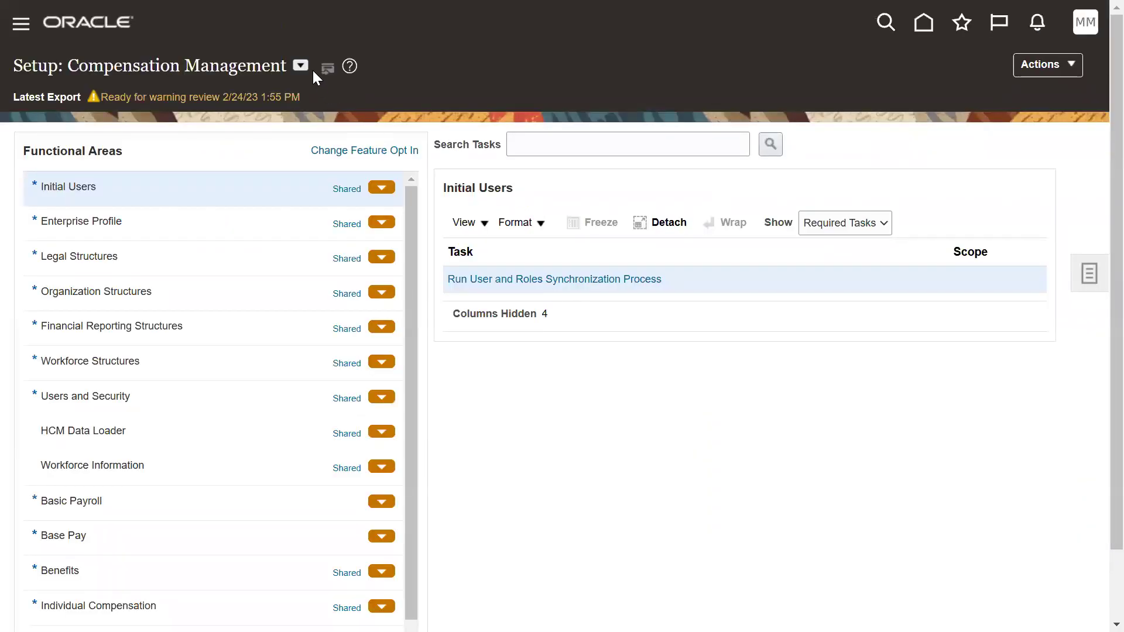
Select the Financials offering and open the Manage Users task via a 'manage users' search.
click(304, 66)
click(317, 175)
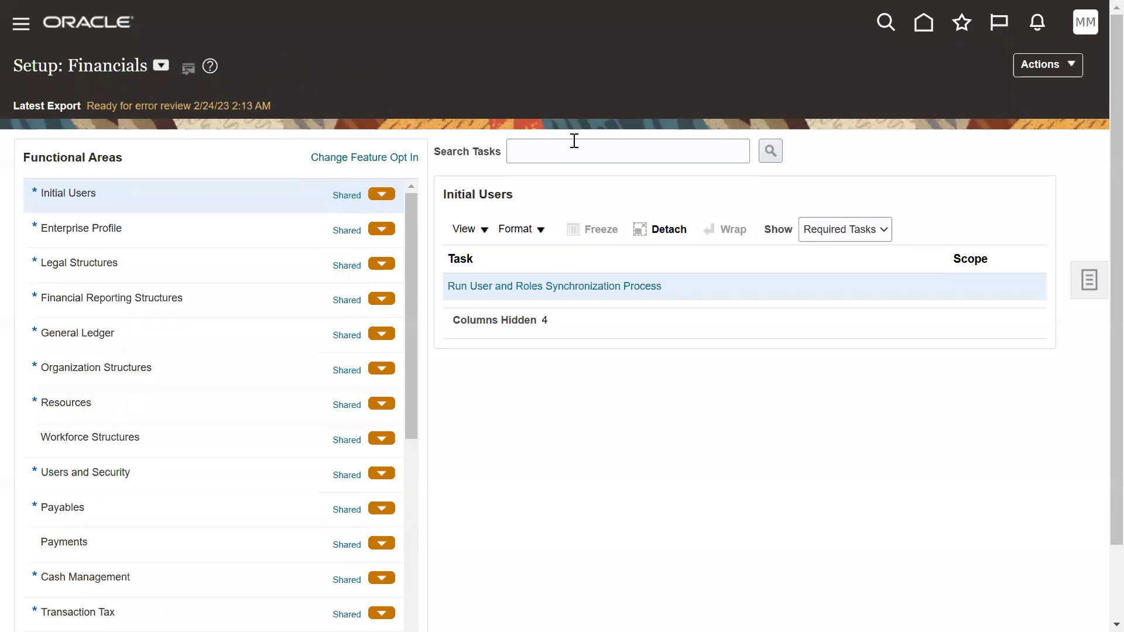
click(572, 138)
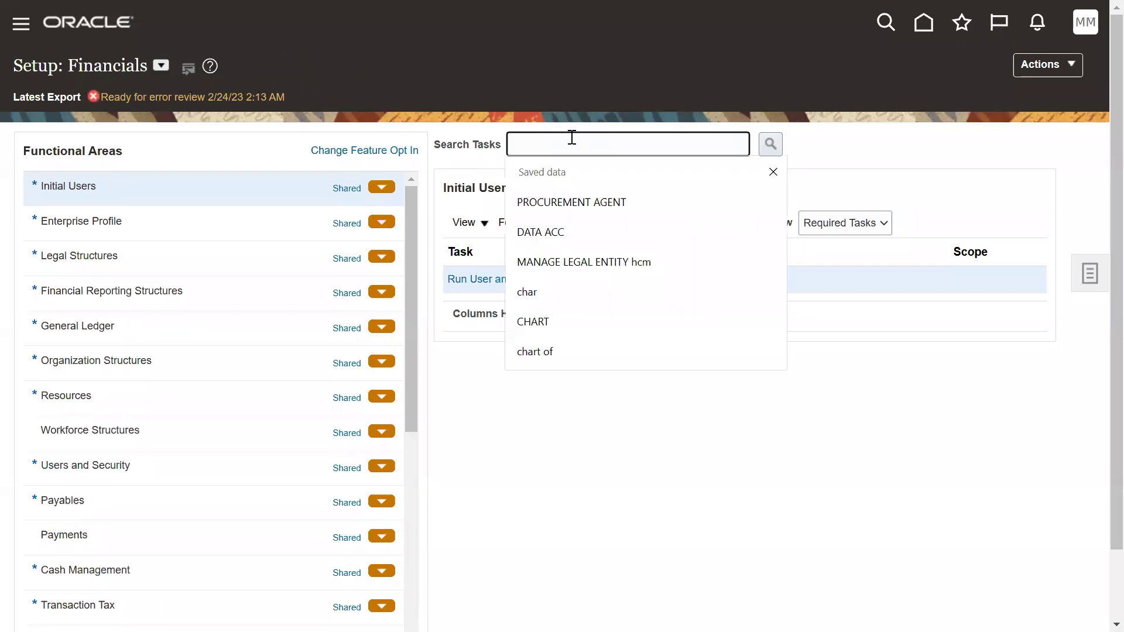
text(manage users)
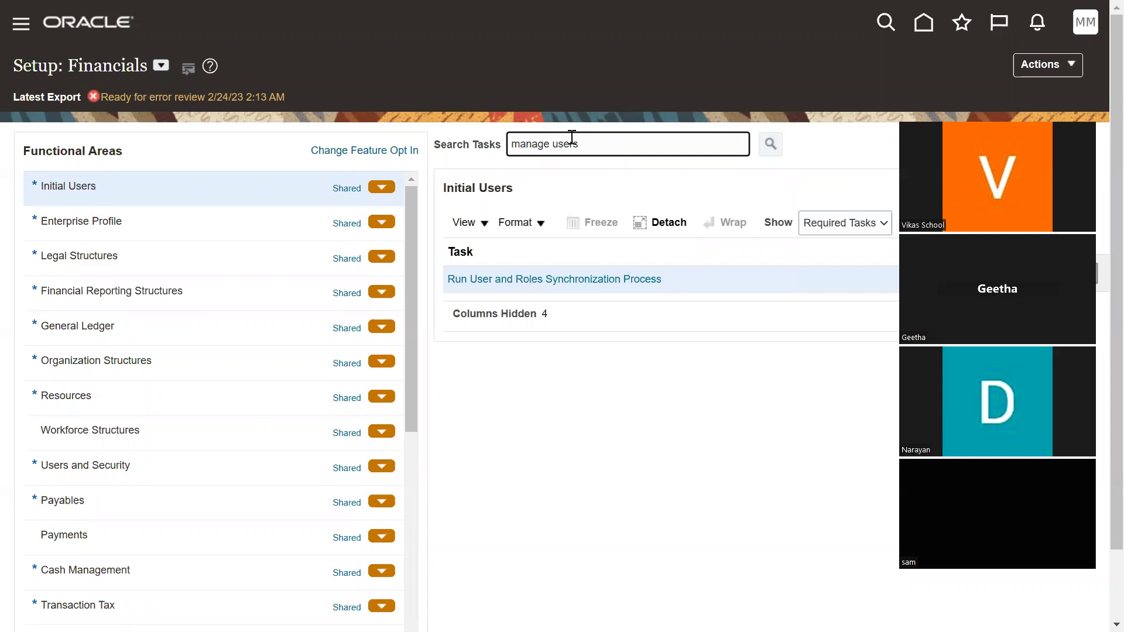
key(Return)
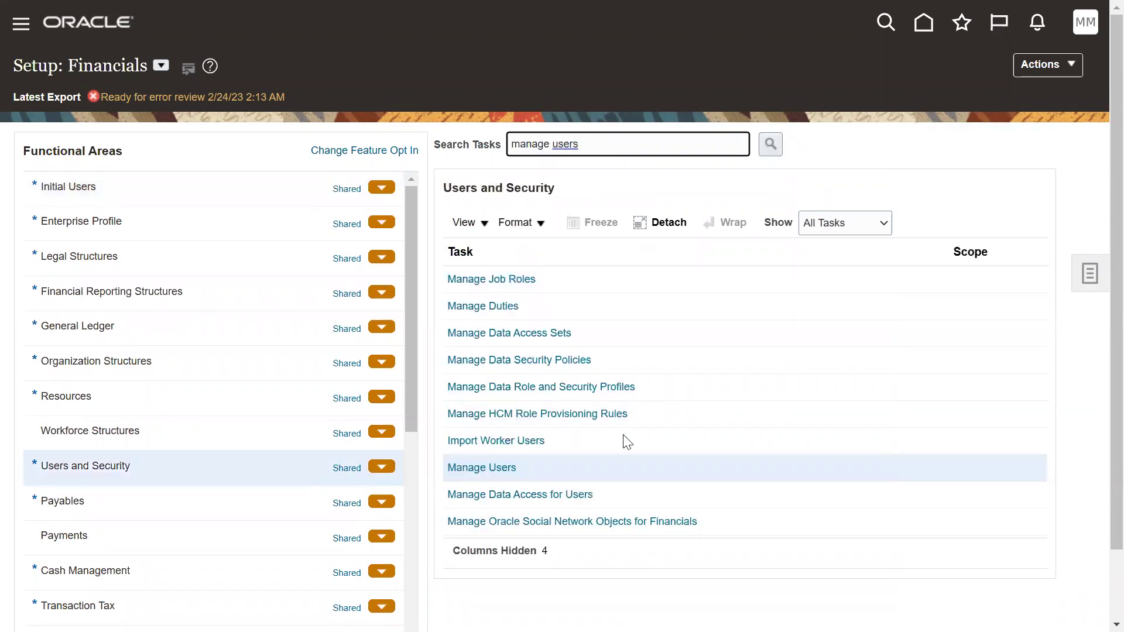
click(482, 467)
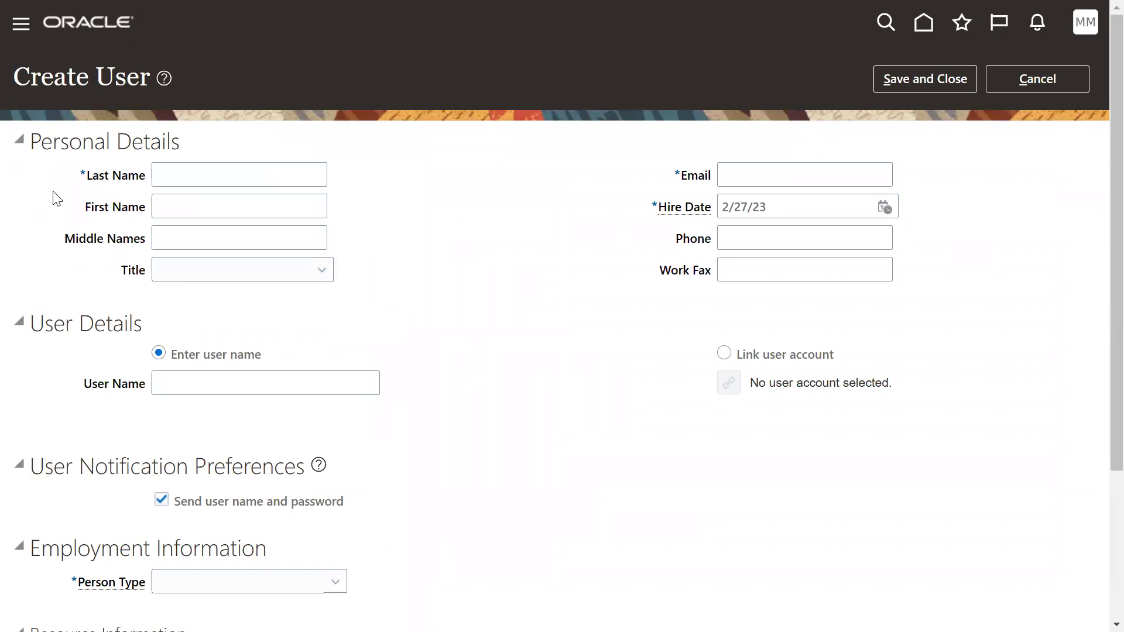
Highlight the Personal Details, User Details and User Name headings on the Create User form.
drag(30, 142, 180, 143)
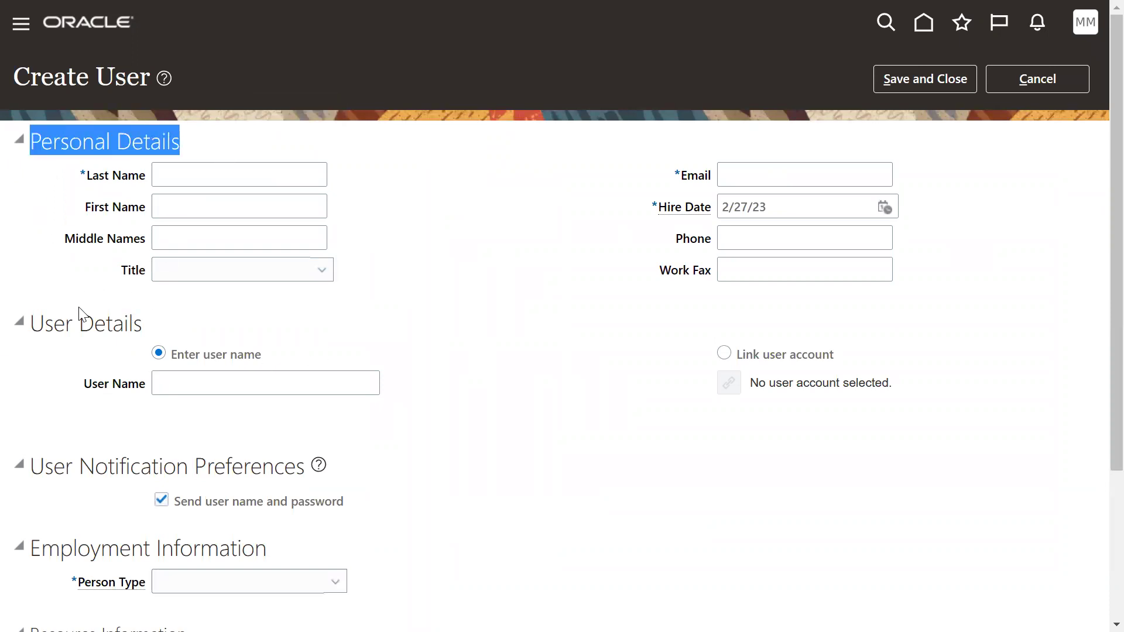
drag(32, 324, 140, 325)
drag(84, 384, 138, 392)
click(541, 379)
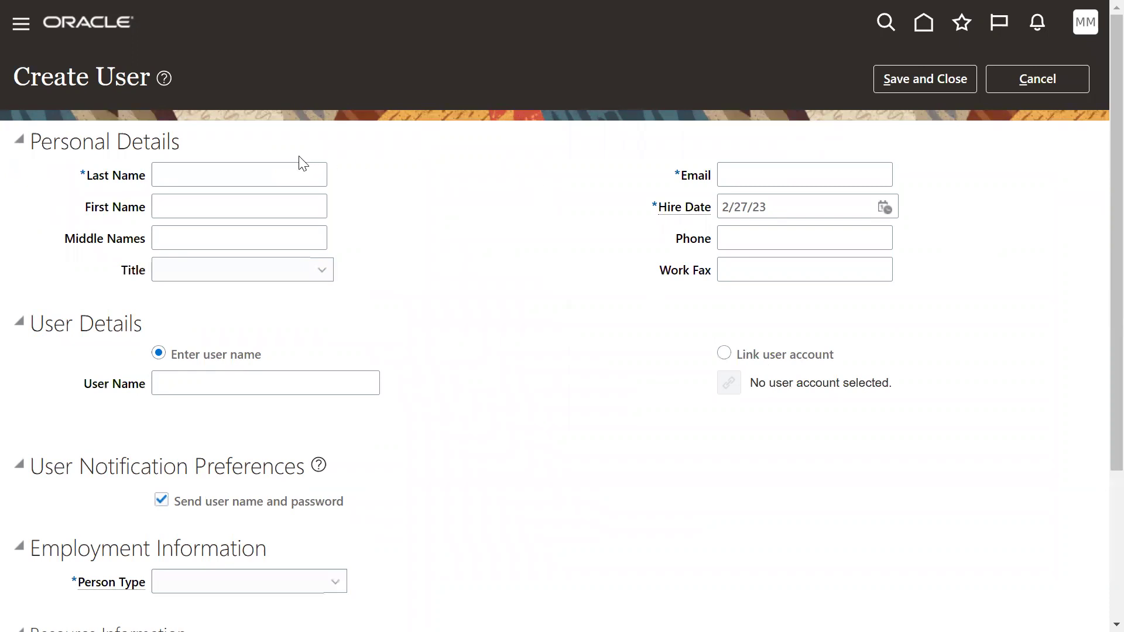
Enter the new person's last name and lowercase first name.
click(298, 176)
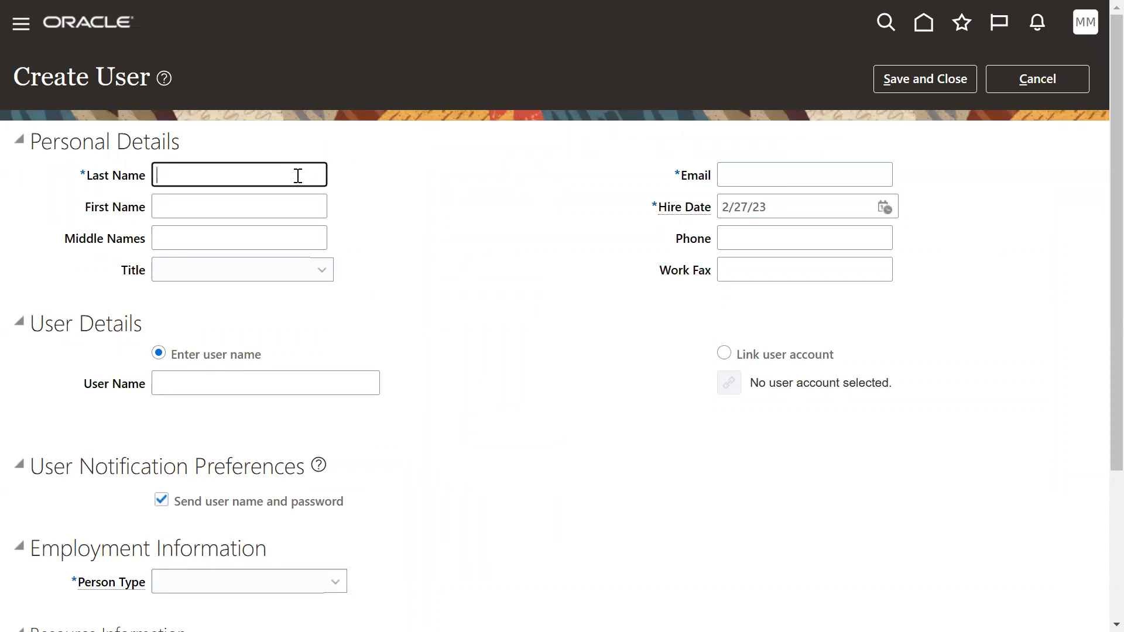
key(Tab)
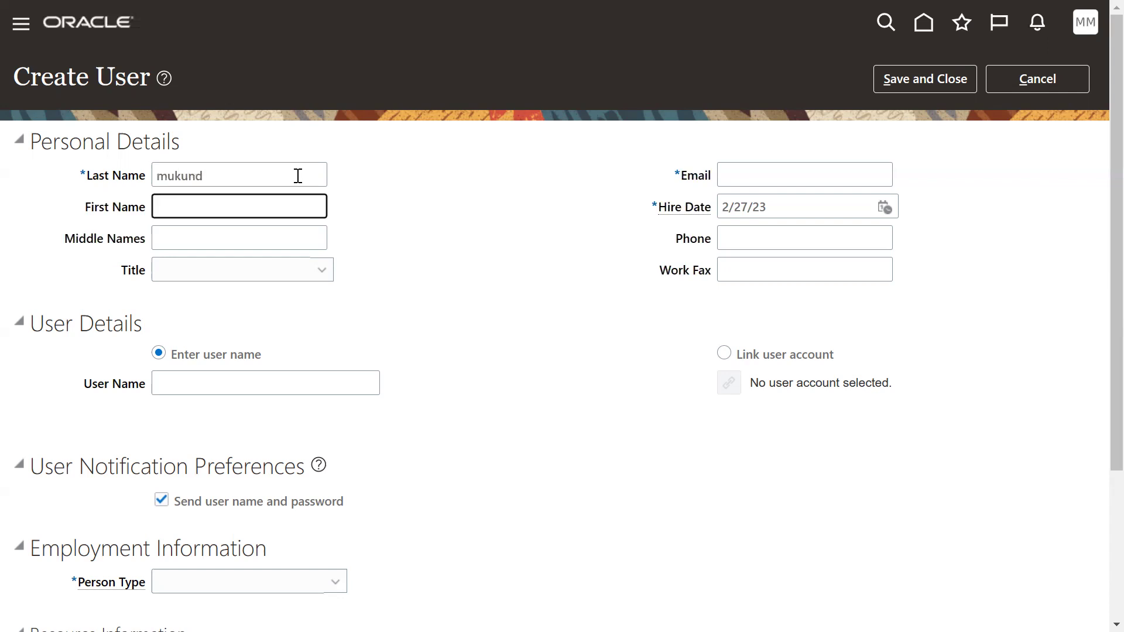
text(kale)
key(Tab)
key(Tab)
key(Tab)
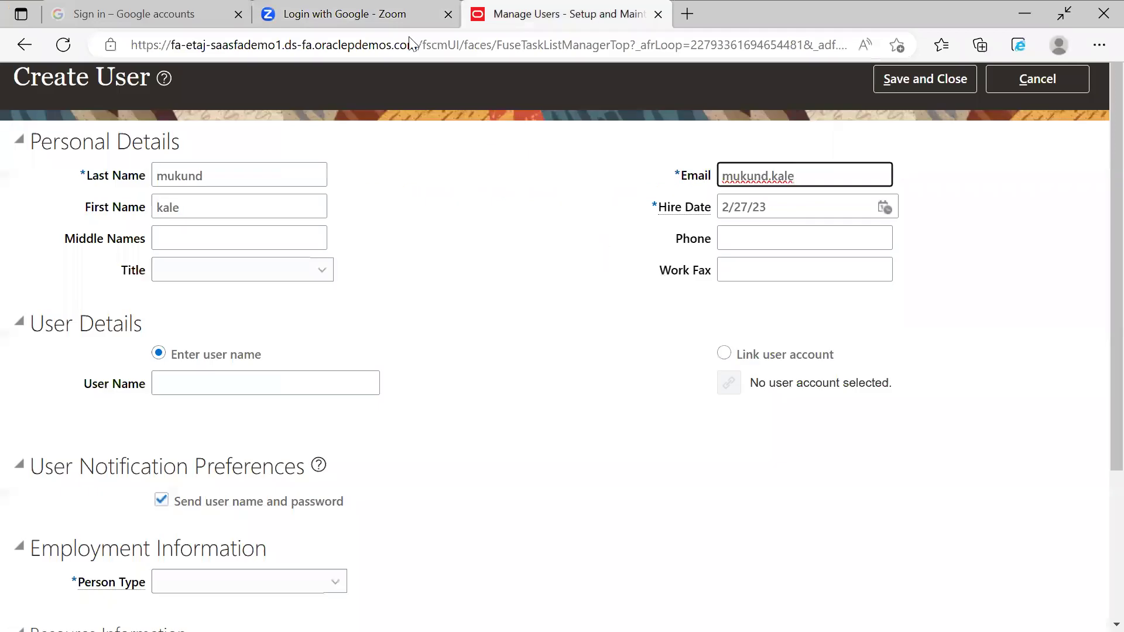
click(837, 170)
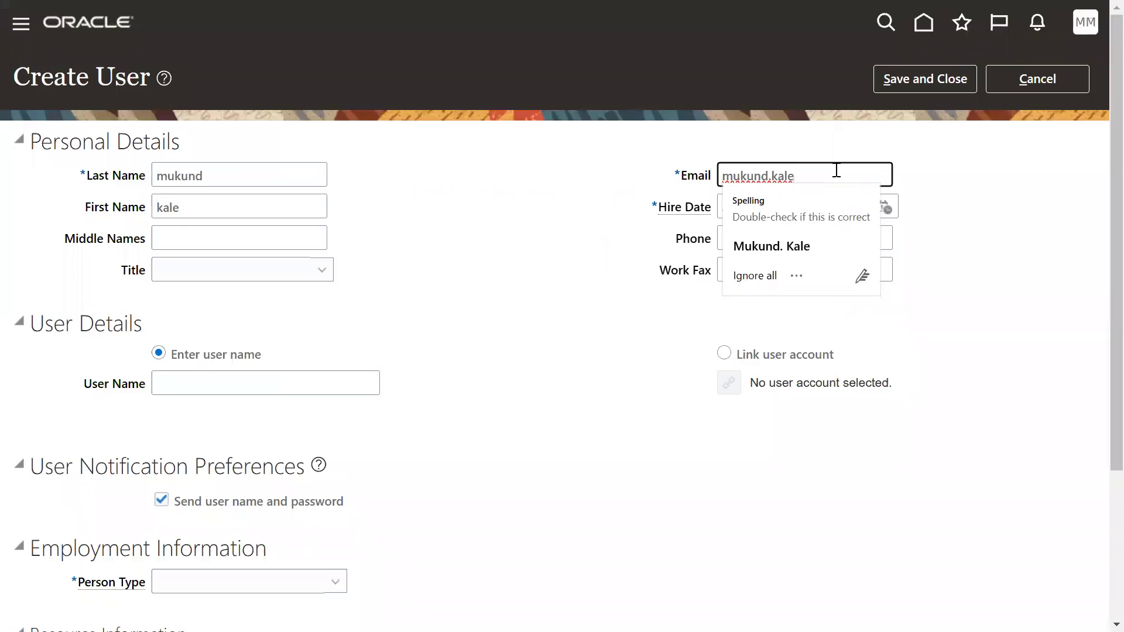
text(2)
key(BackSpace)
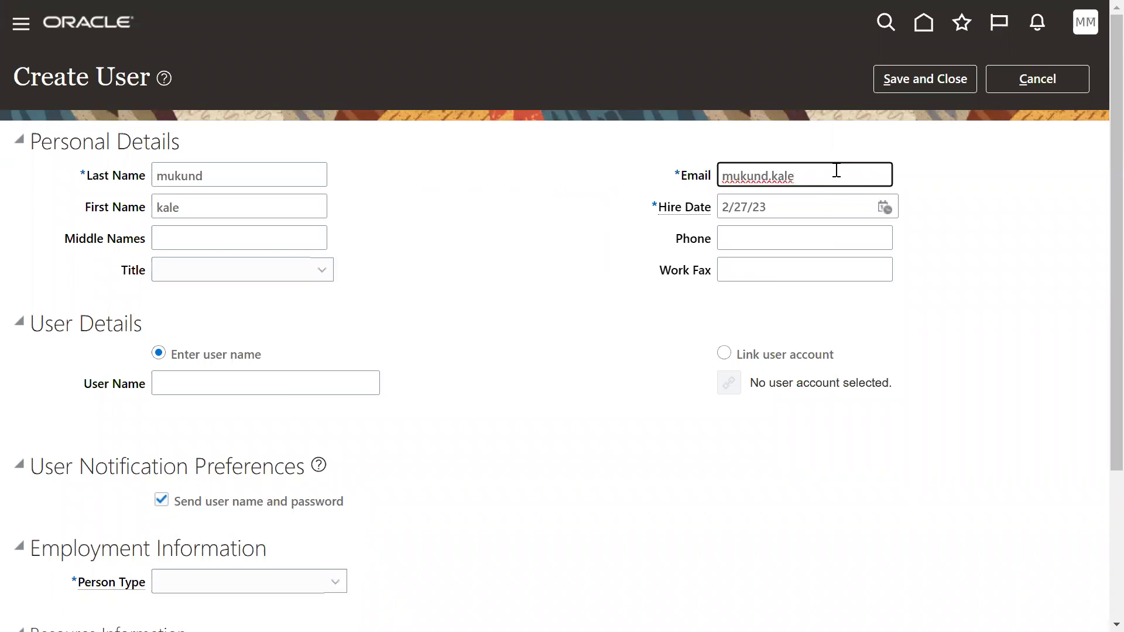
text(2)
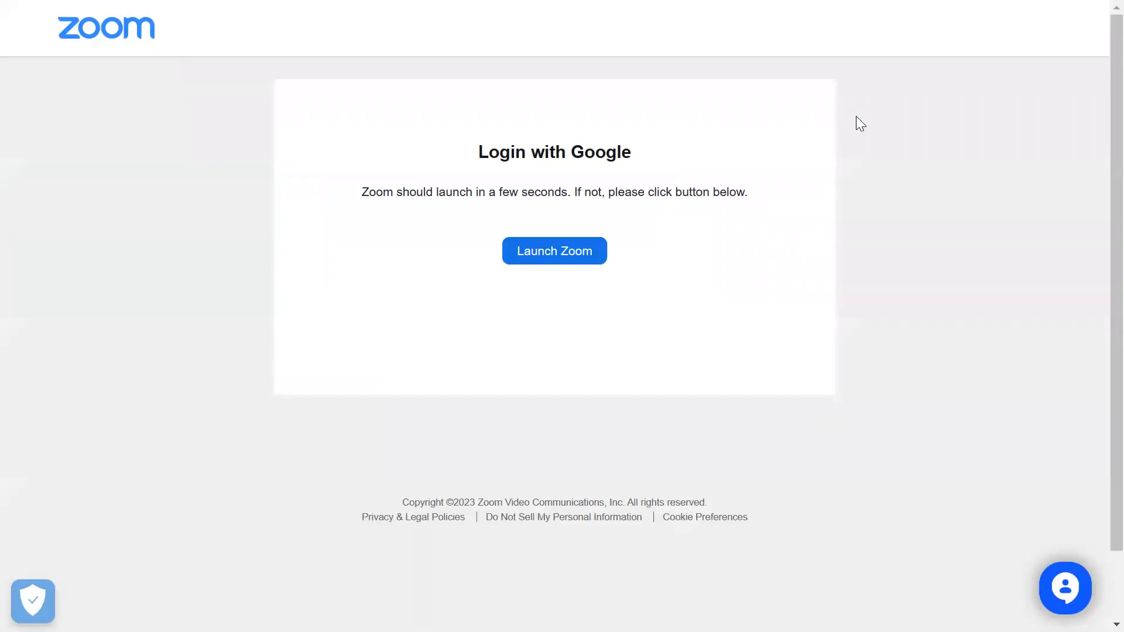
click(556, 13)
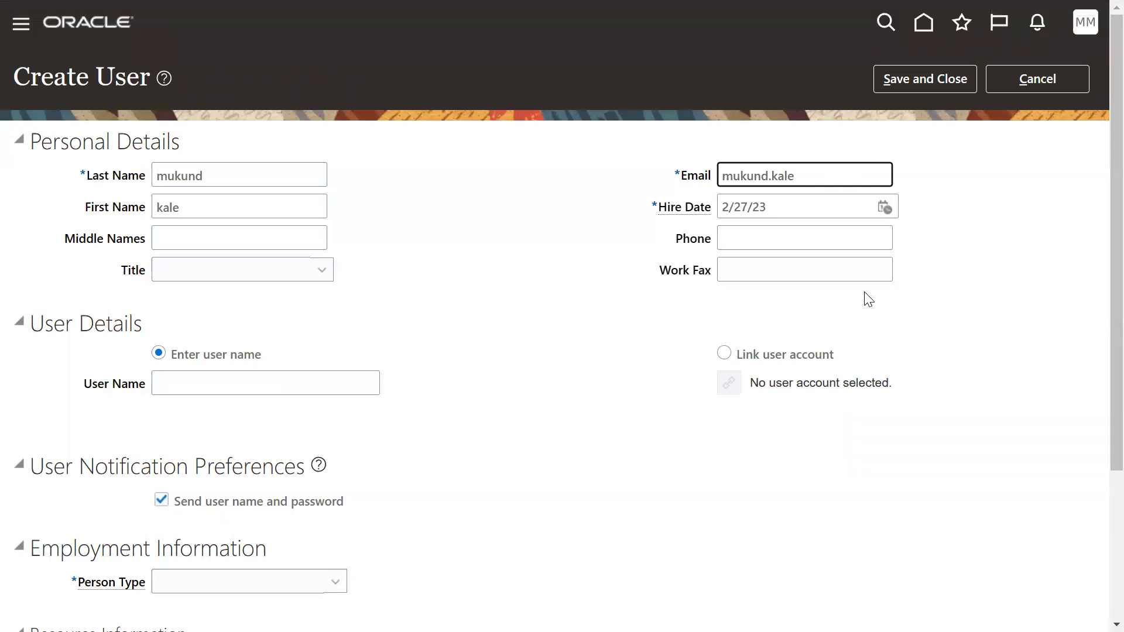
text(@gmail.com)
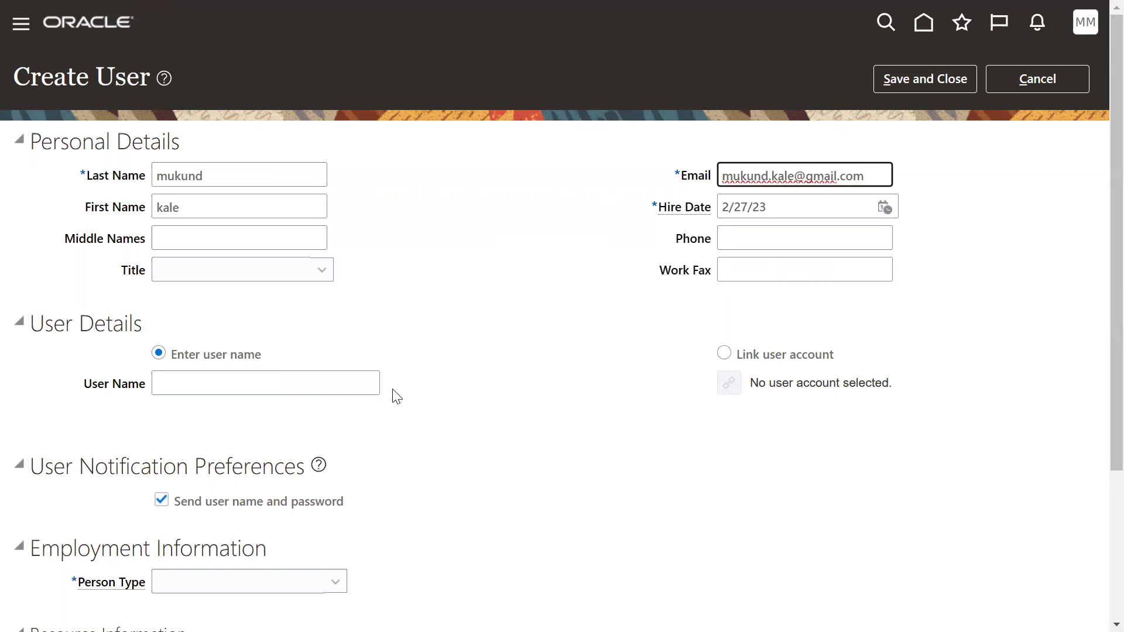
Choose Link user account, search MAR2, and link the existing MAR2.MAR2 login.
click(724, 353)
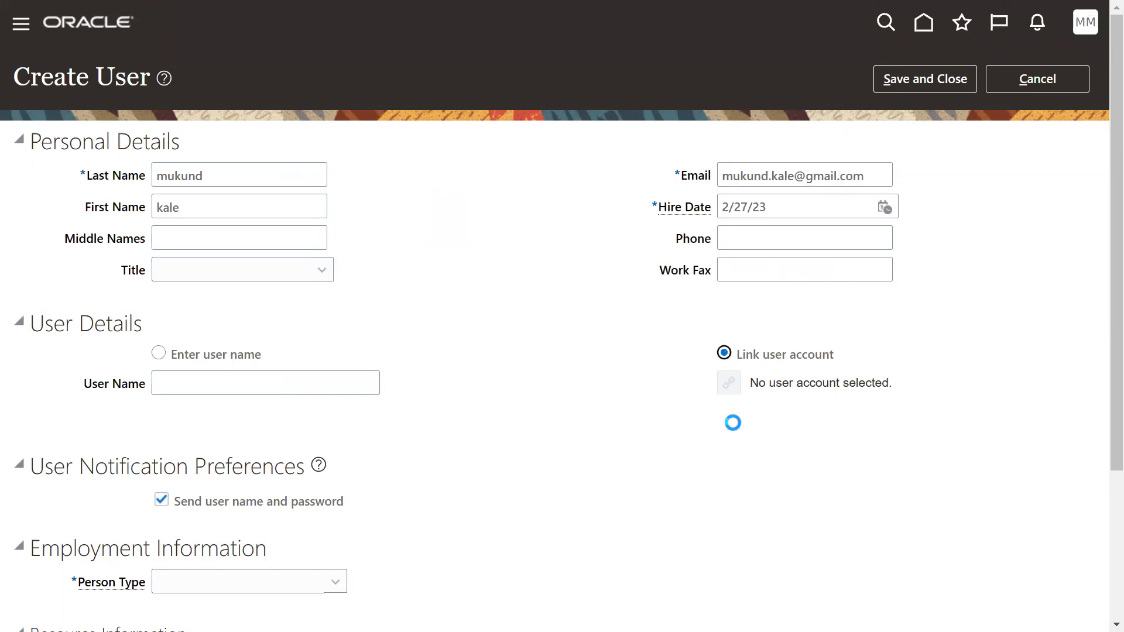
click(730, 384)
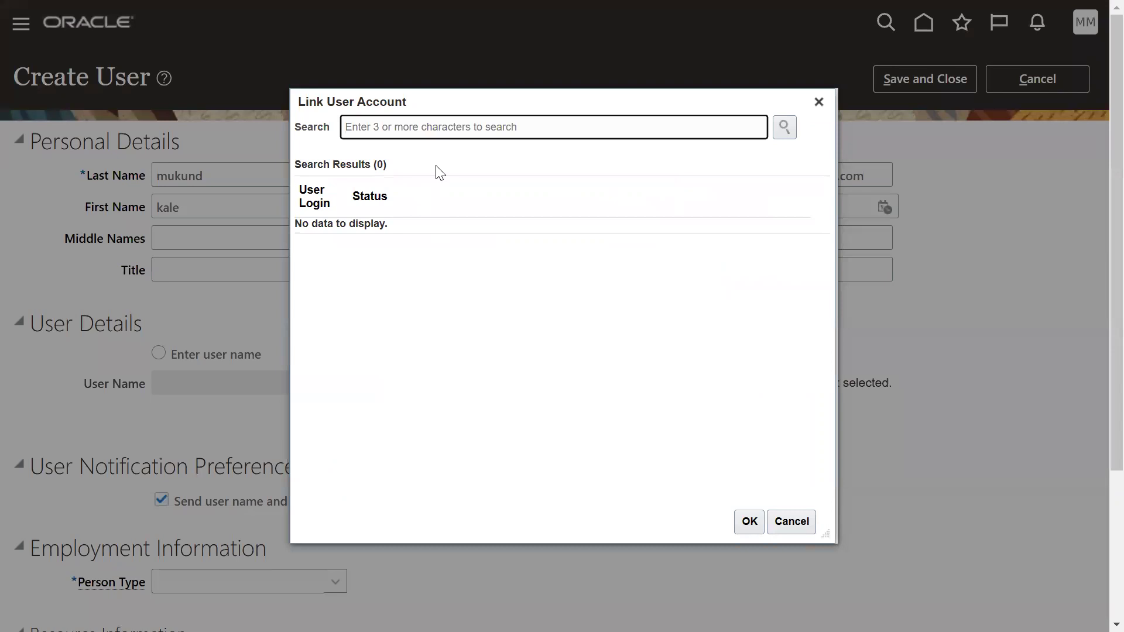
text(MAR2)
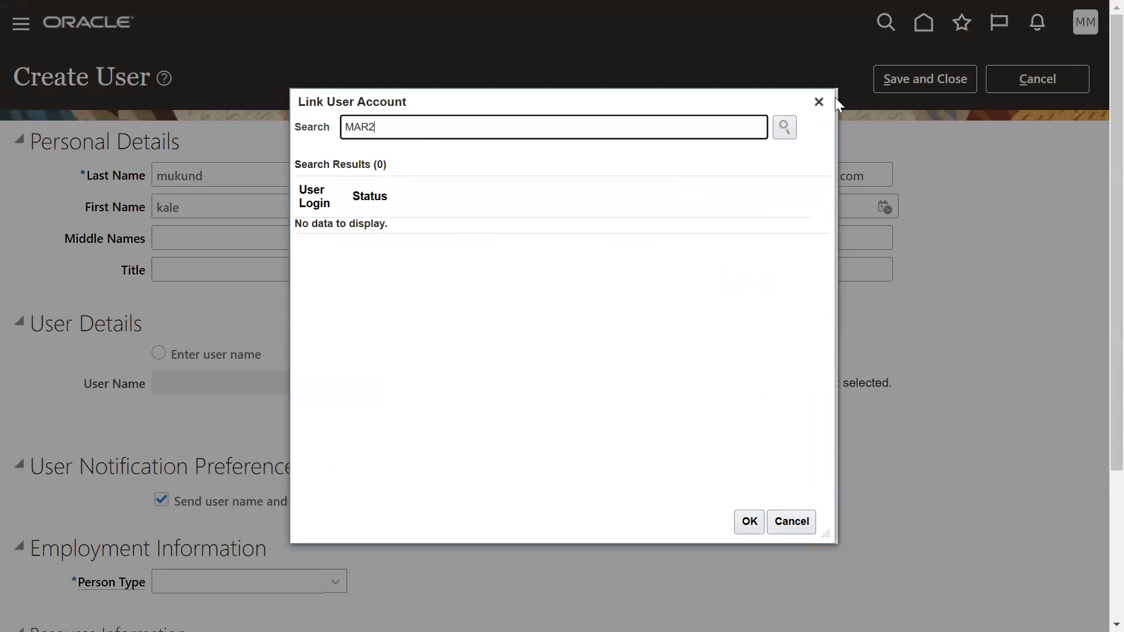
click(786, 128)
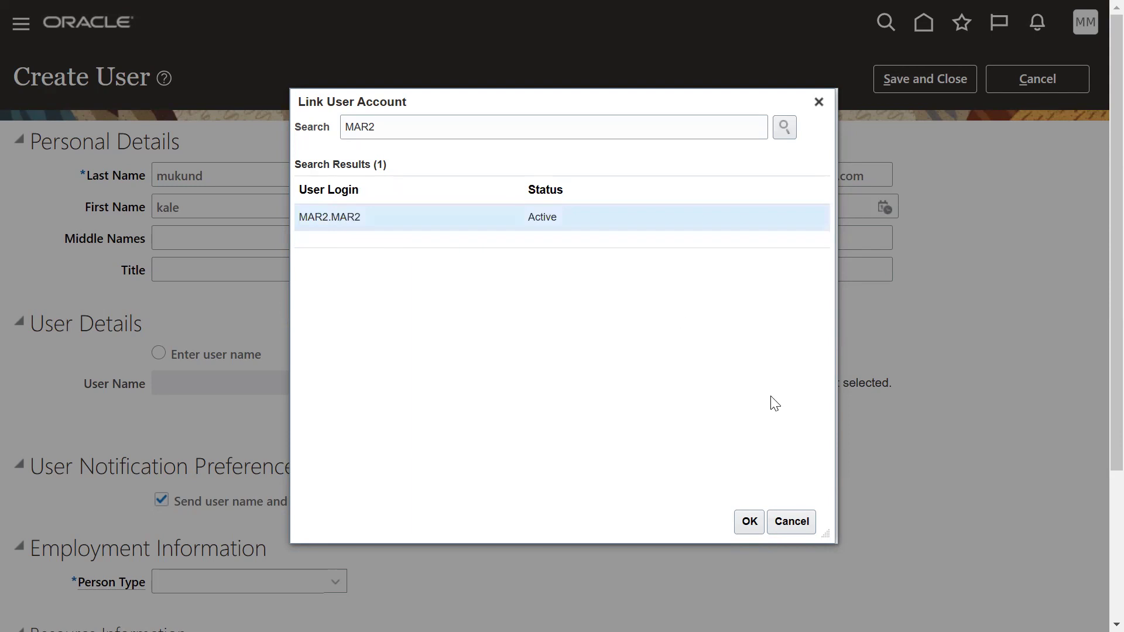
click(751, 521)
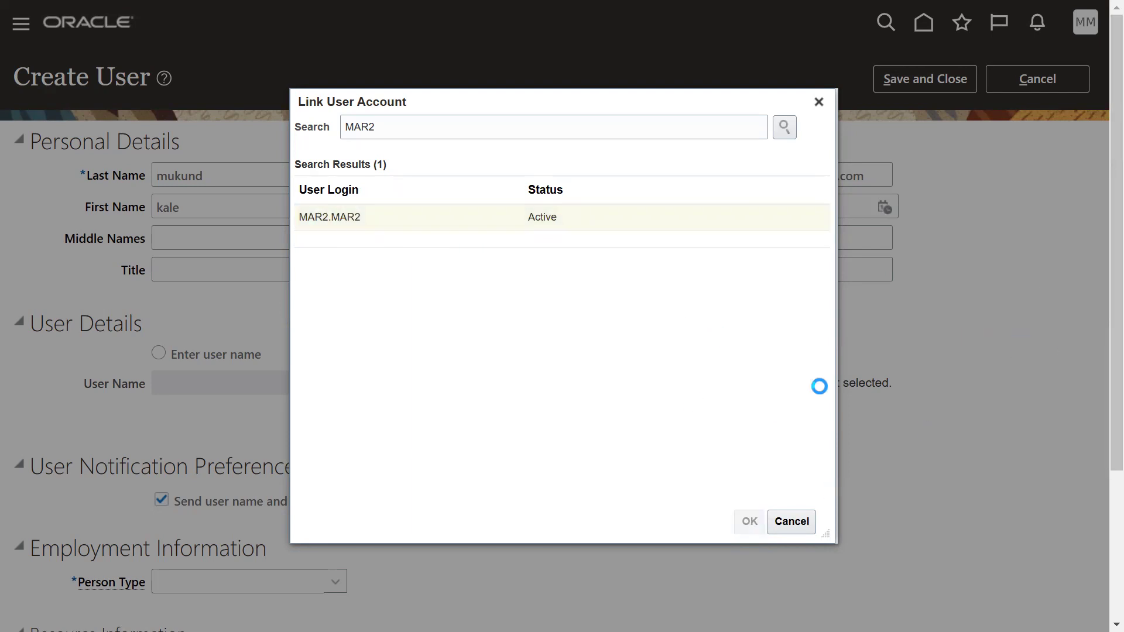
Set the Person Type to Employee.
scroll(228, 441, down, 4)
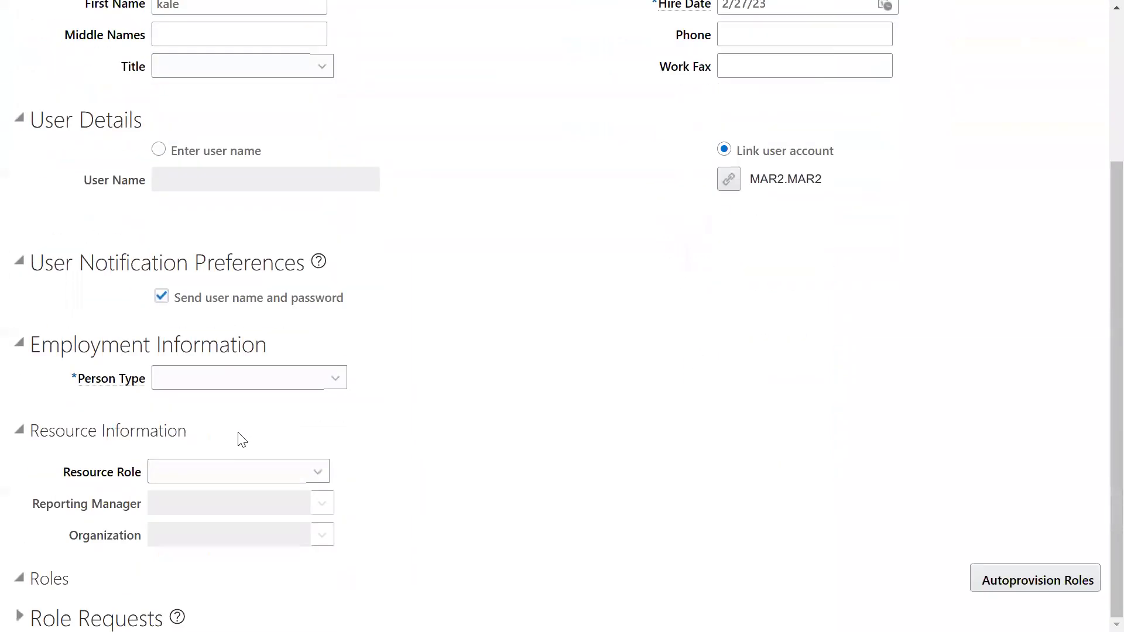
click(237, 379)
click(194, 172)
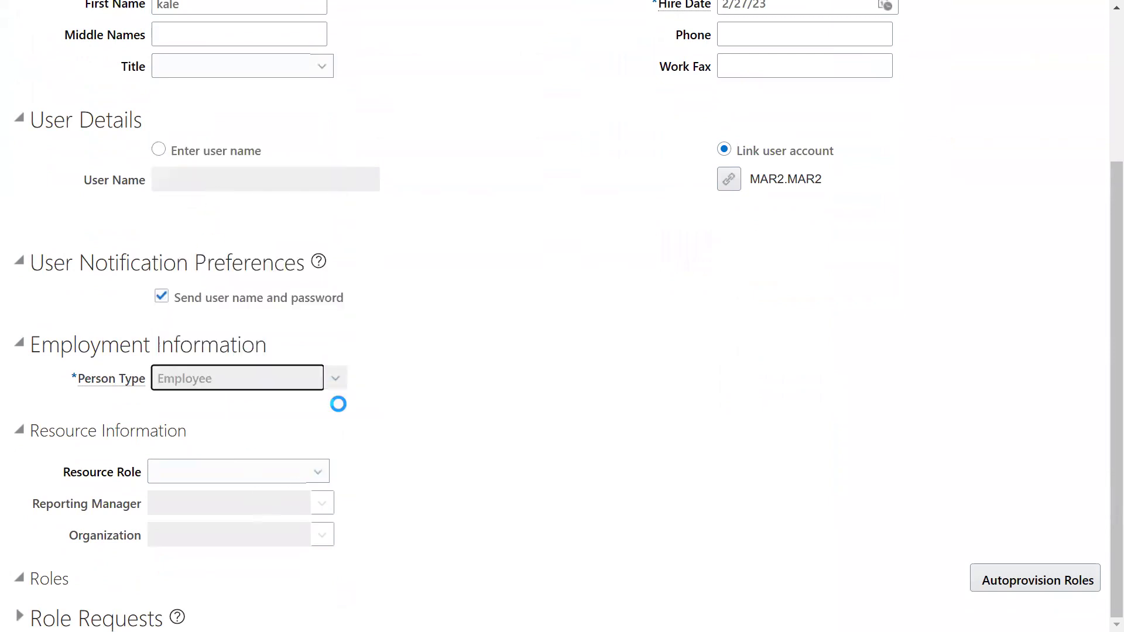
scroll(438, 406, down, 2)
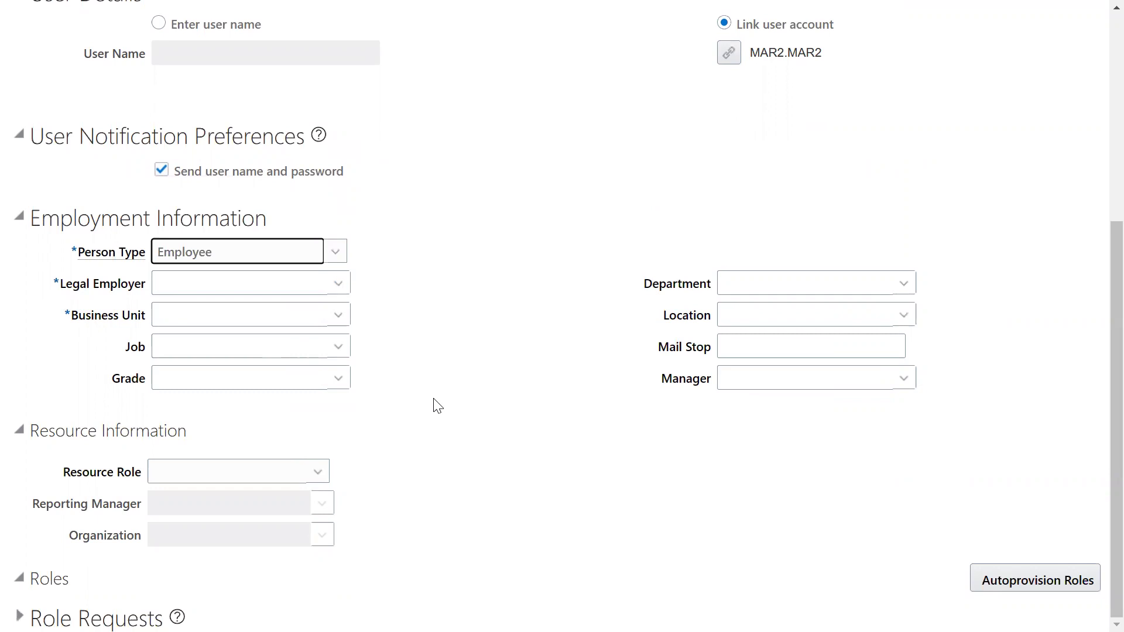
Set Legal Employer to US1 Legal Entity and Business Unit to US1 Business Unit, then save and close.
click(226, 282)
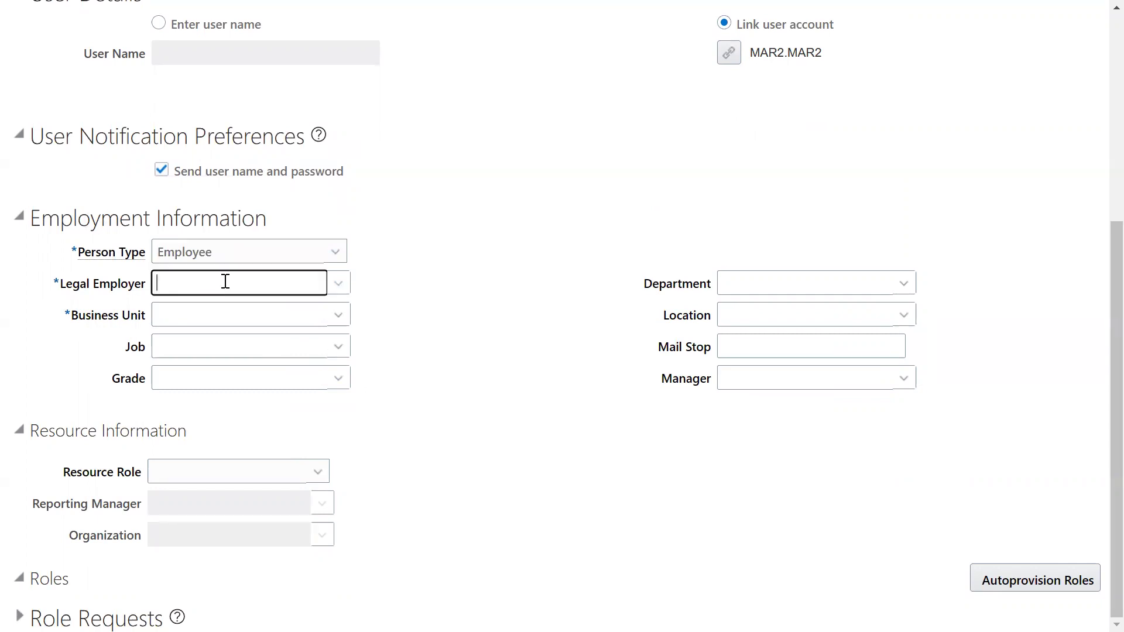
text(us1)
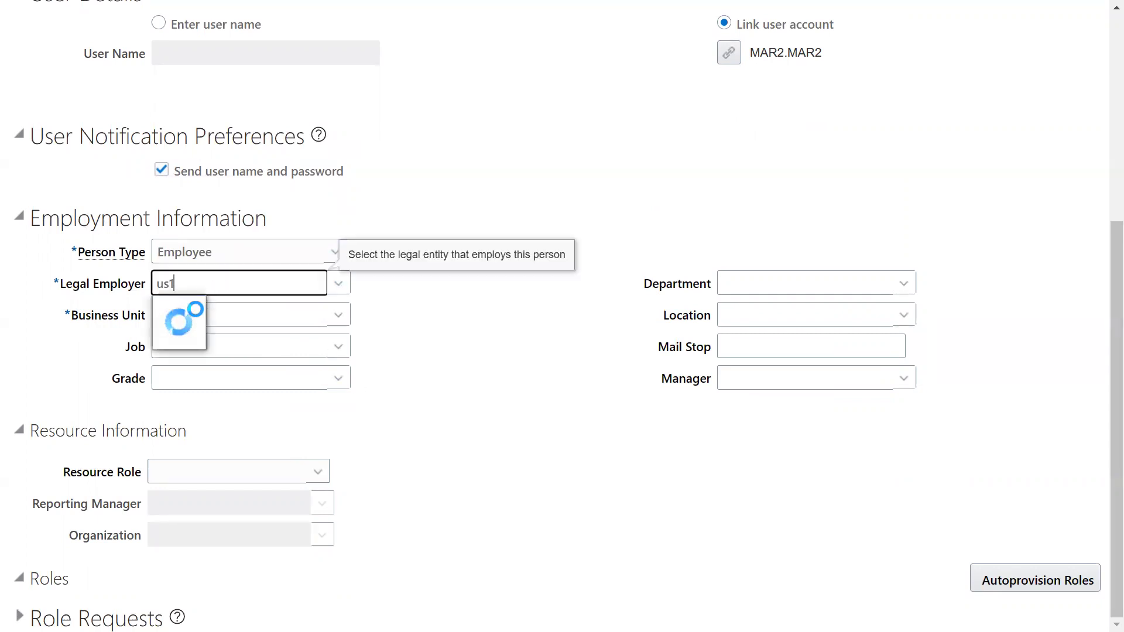
click(184, 308)
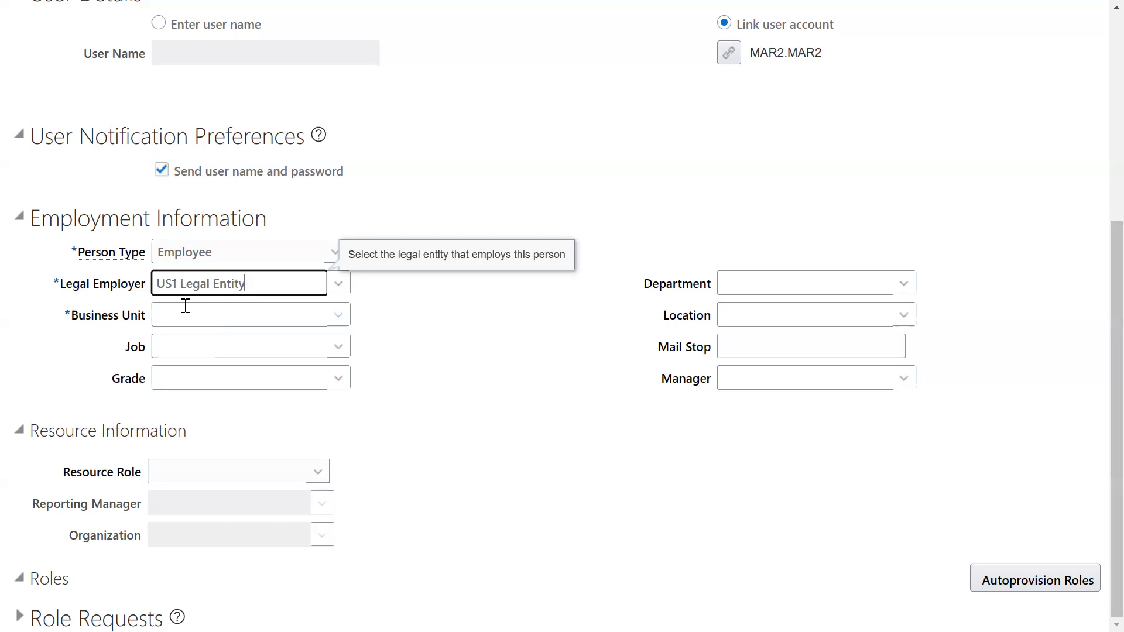
click(186, 305)
text(us1)
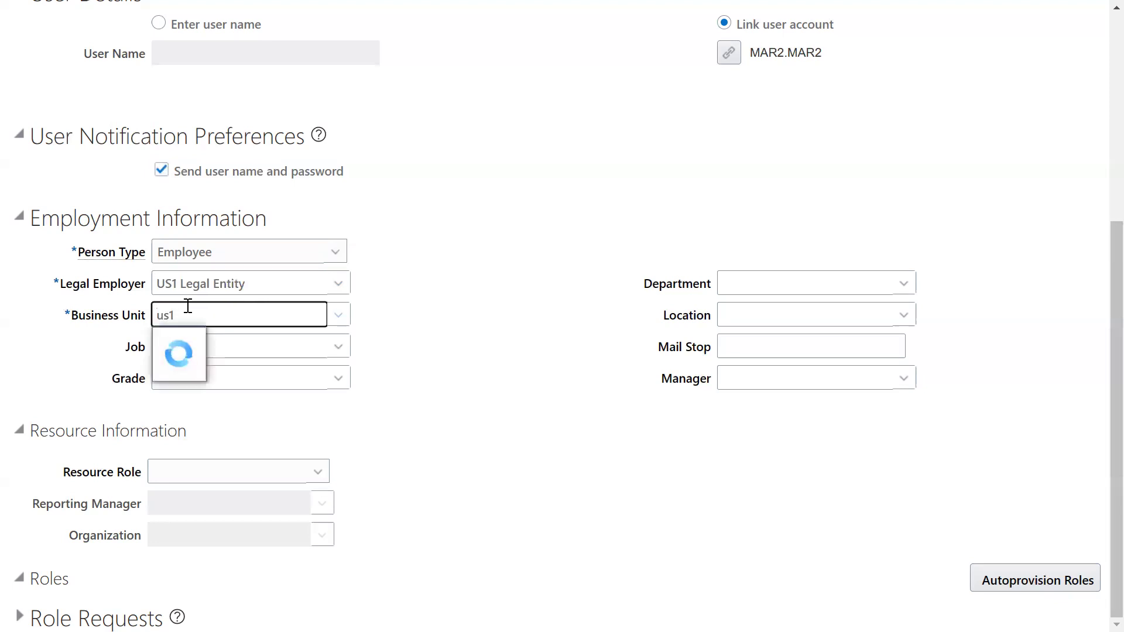
click(169, 340)
scroll(683, 272, up, 5)
click(911, 83)
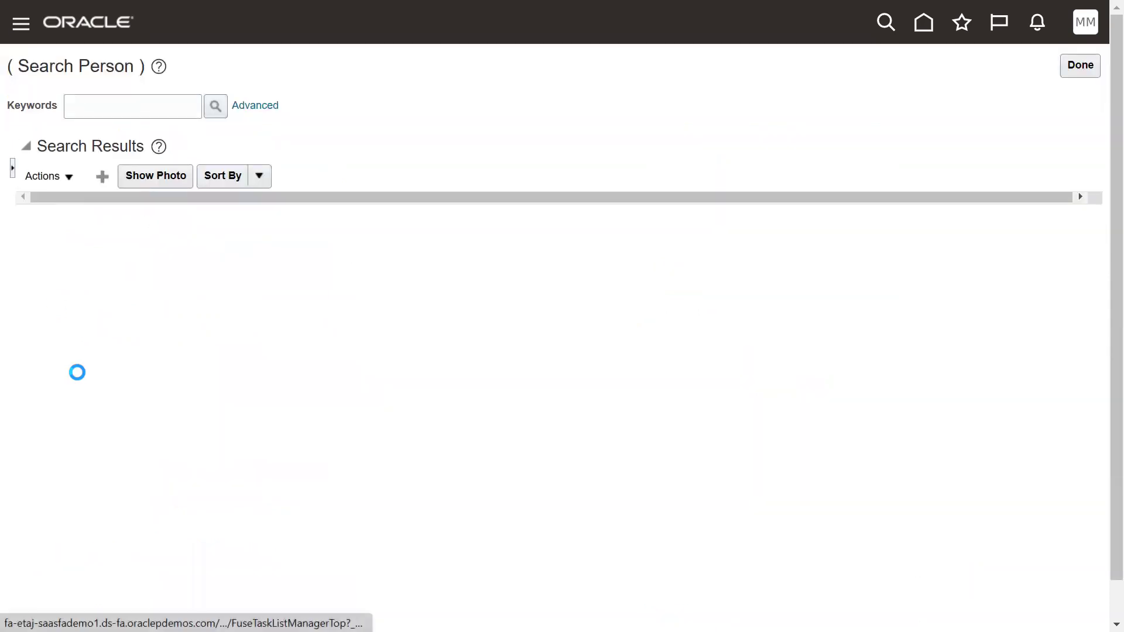
In the Security Console, search for MAR2.MAR2 and open its account details.
scroll(75, 410, down, 5)
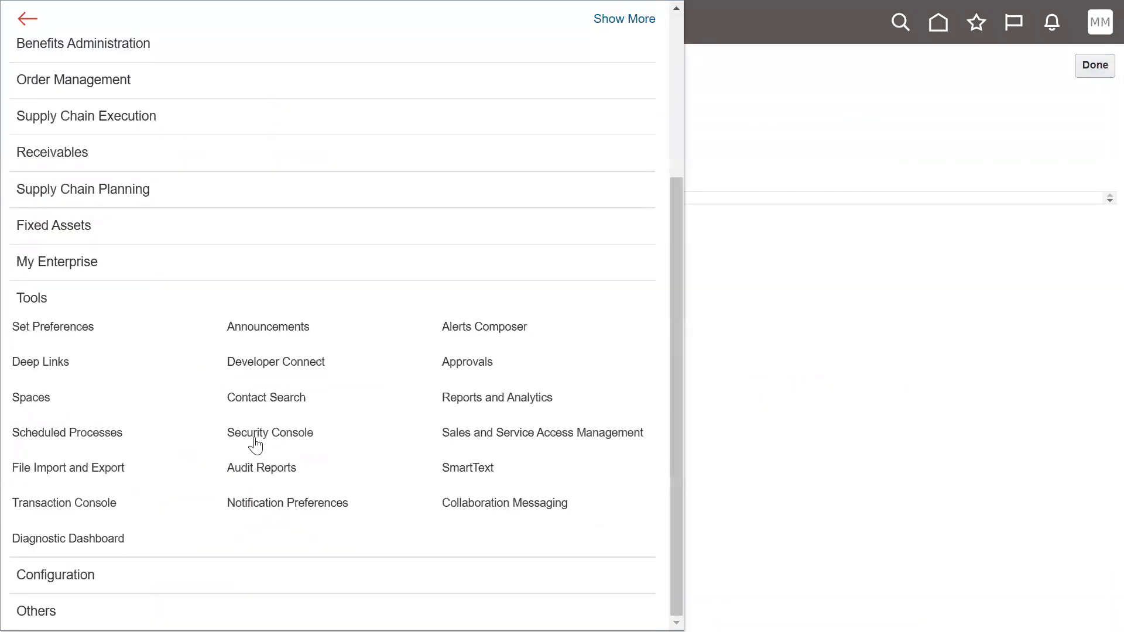
click(256, 438)
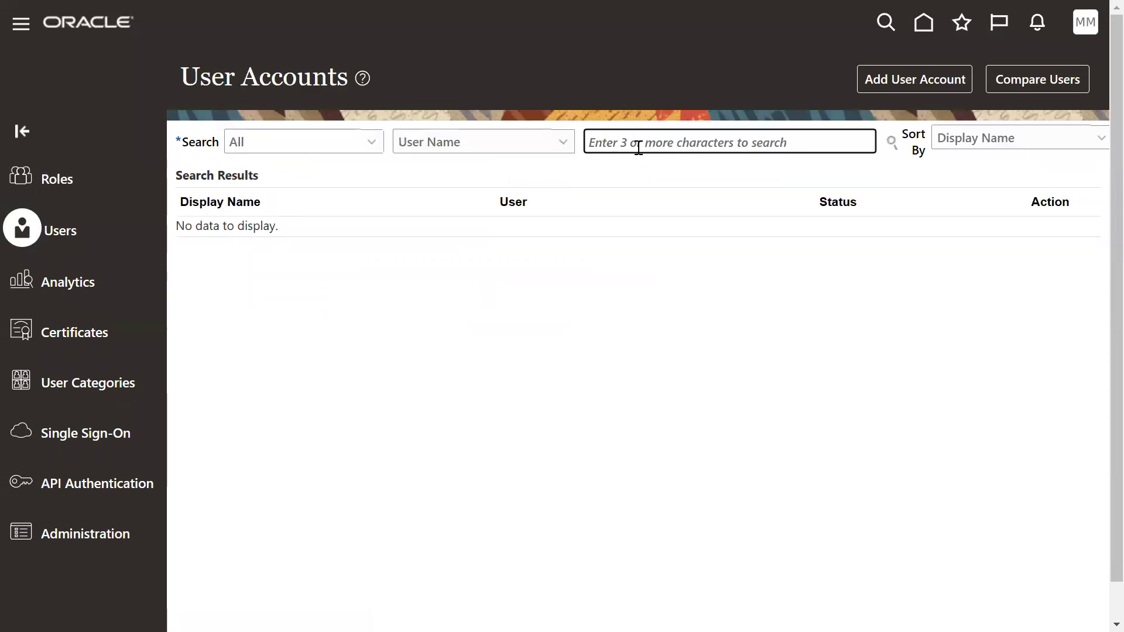
text(MAR2.MA)
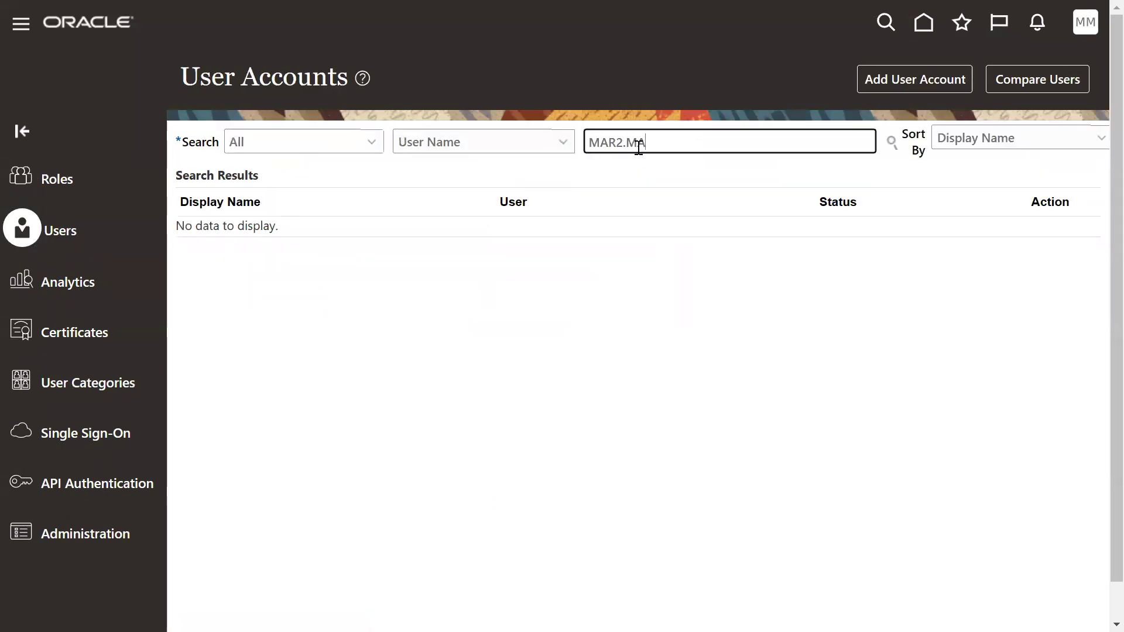
text(R2)
key(Return)
click(640, 244)
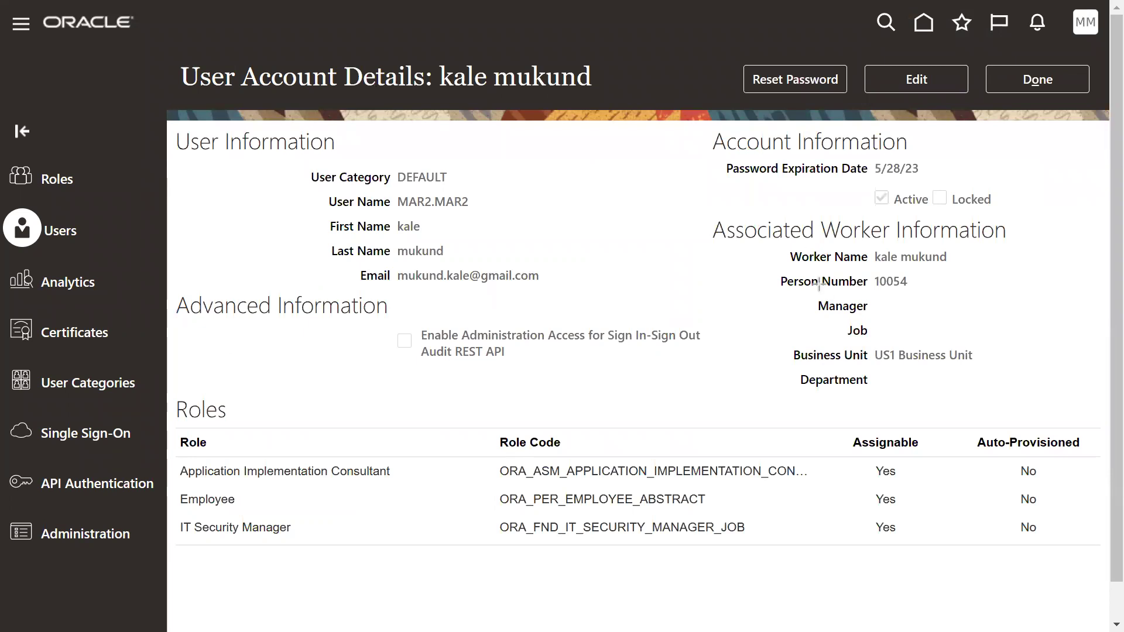
Review the associated worker information, then finish with Done to return to User Accounts.
mouse_move(765, 226)
mouse_down()
mouse_move(944, 432)
mouse_move(1041, 409)
mouse_up()
click(1015, 73)
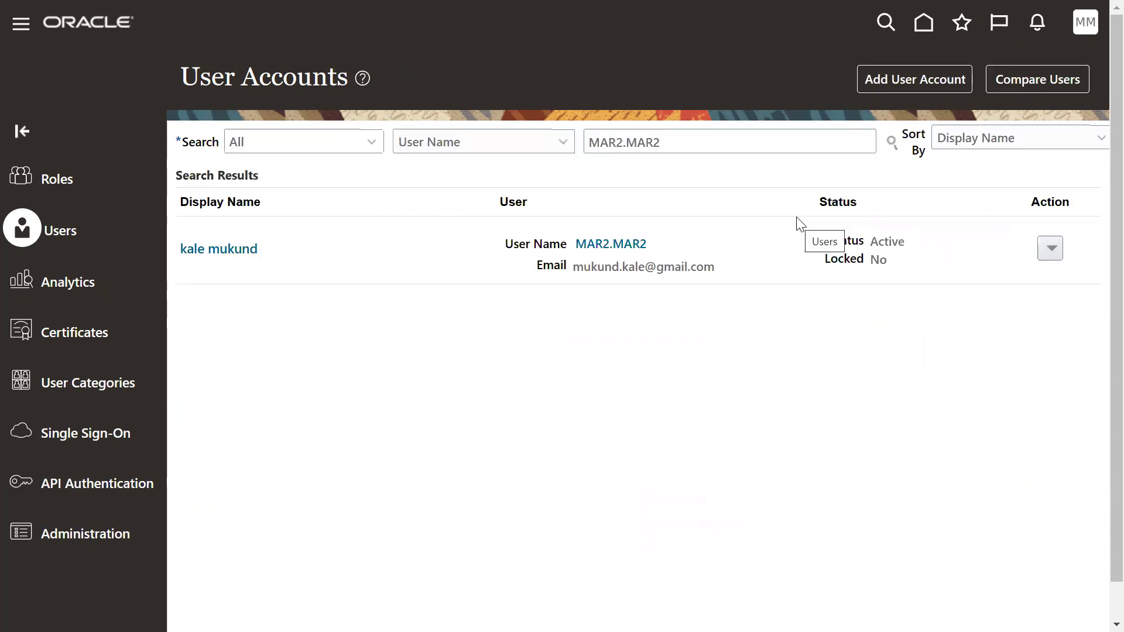